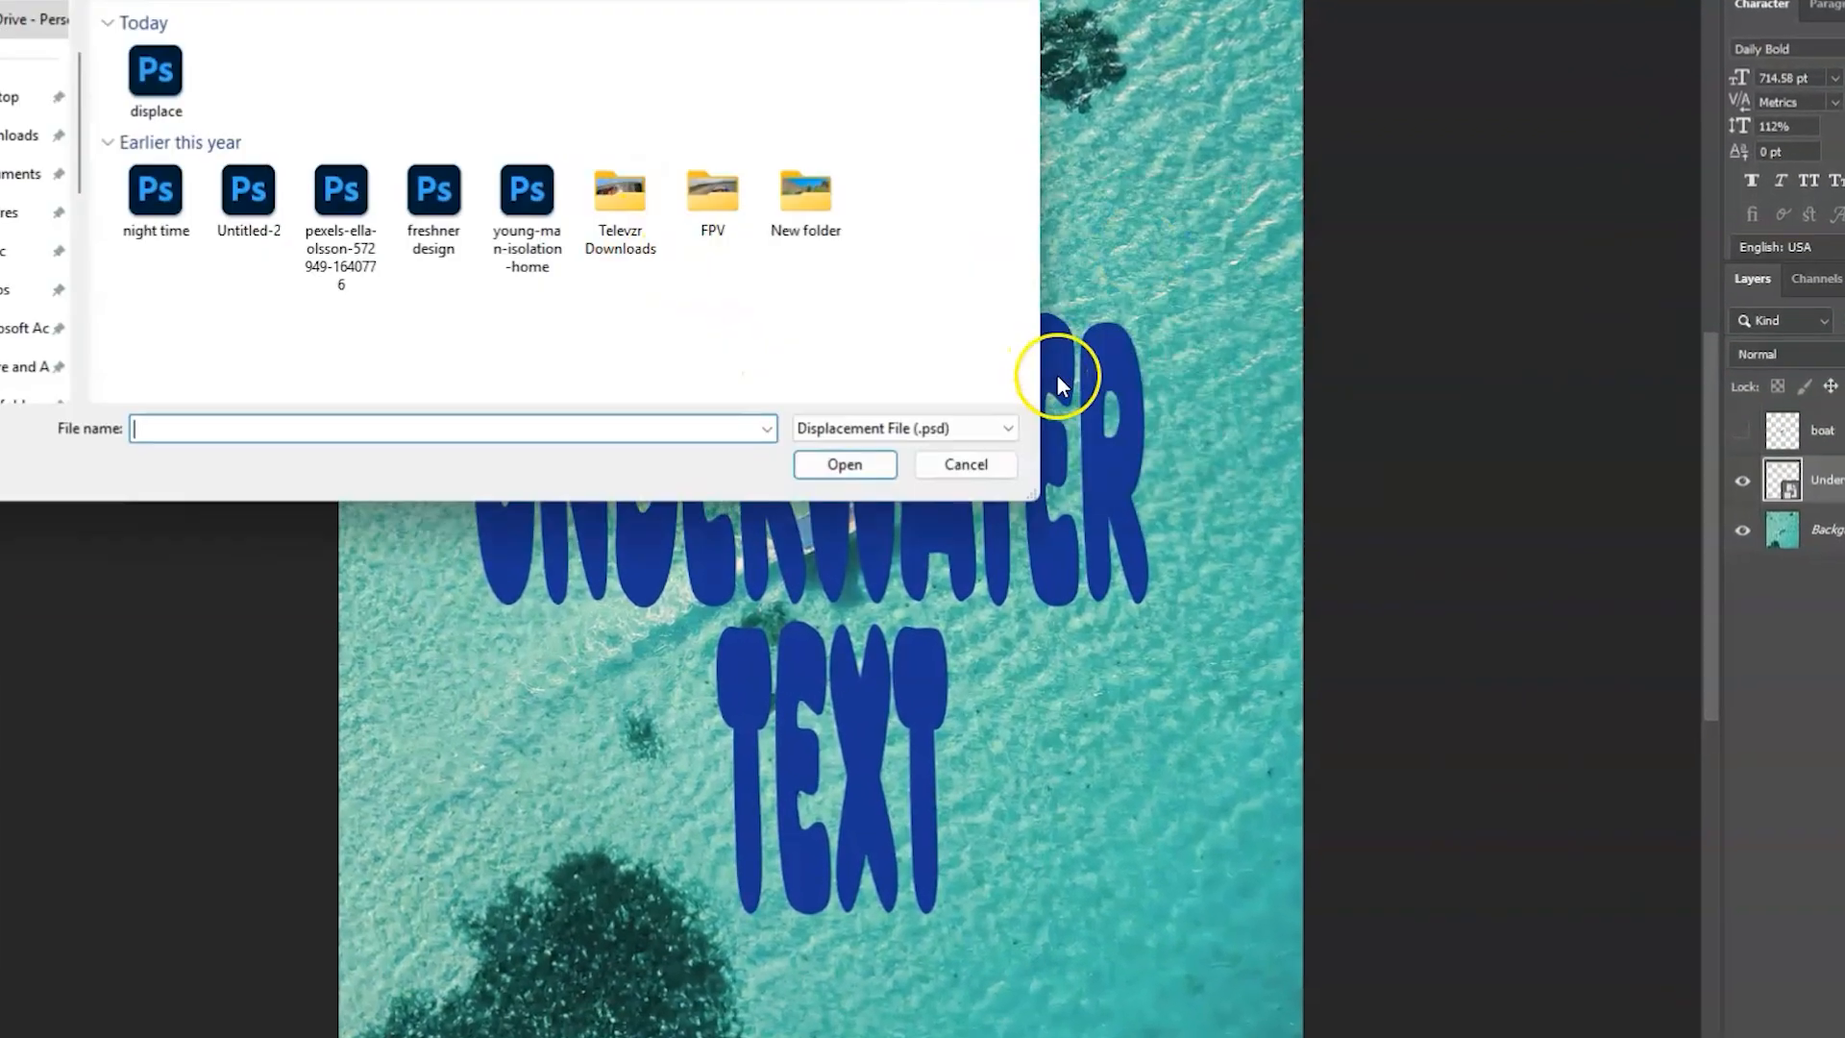
# Load the displace PSD file as the displacement map for the underwater text.
pyautogui.click(154, 72)
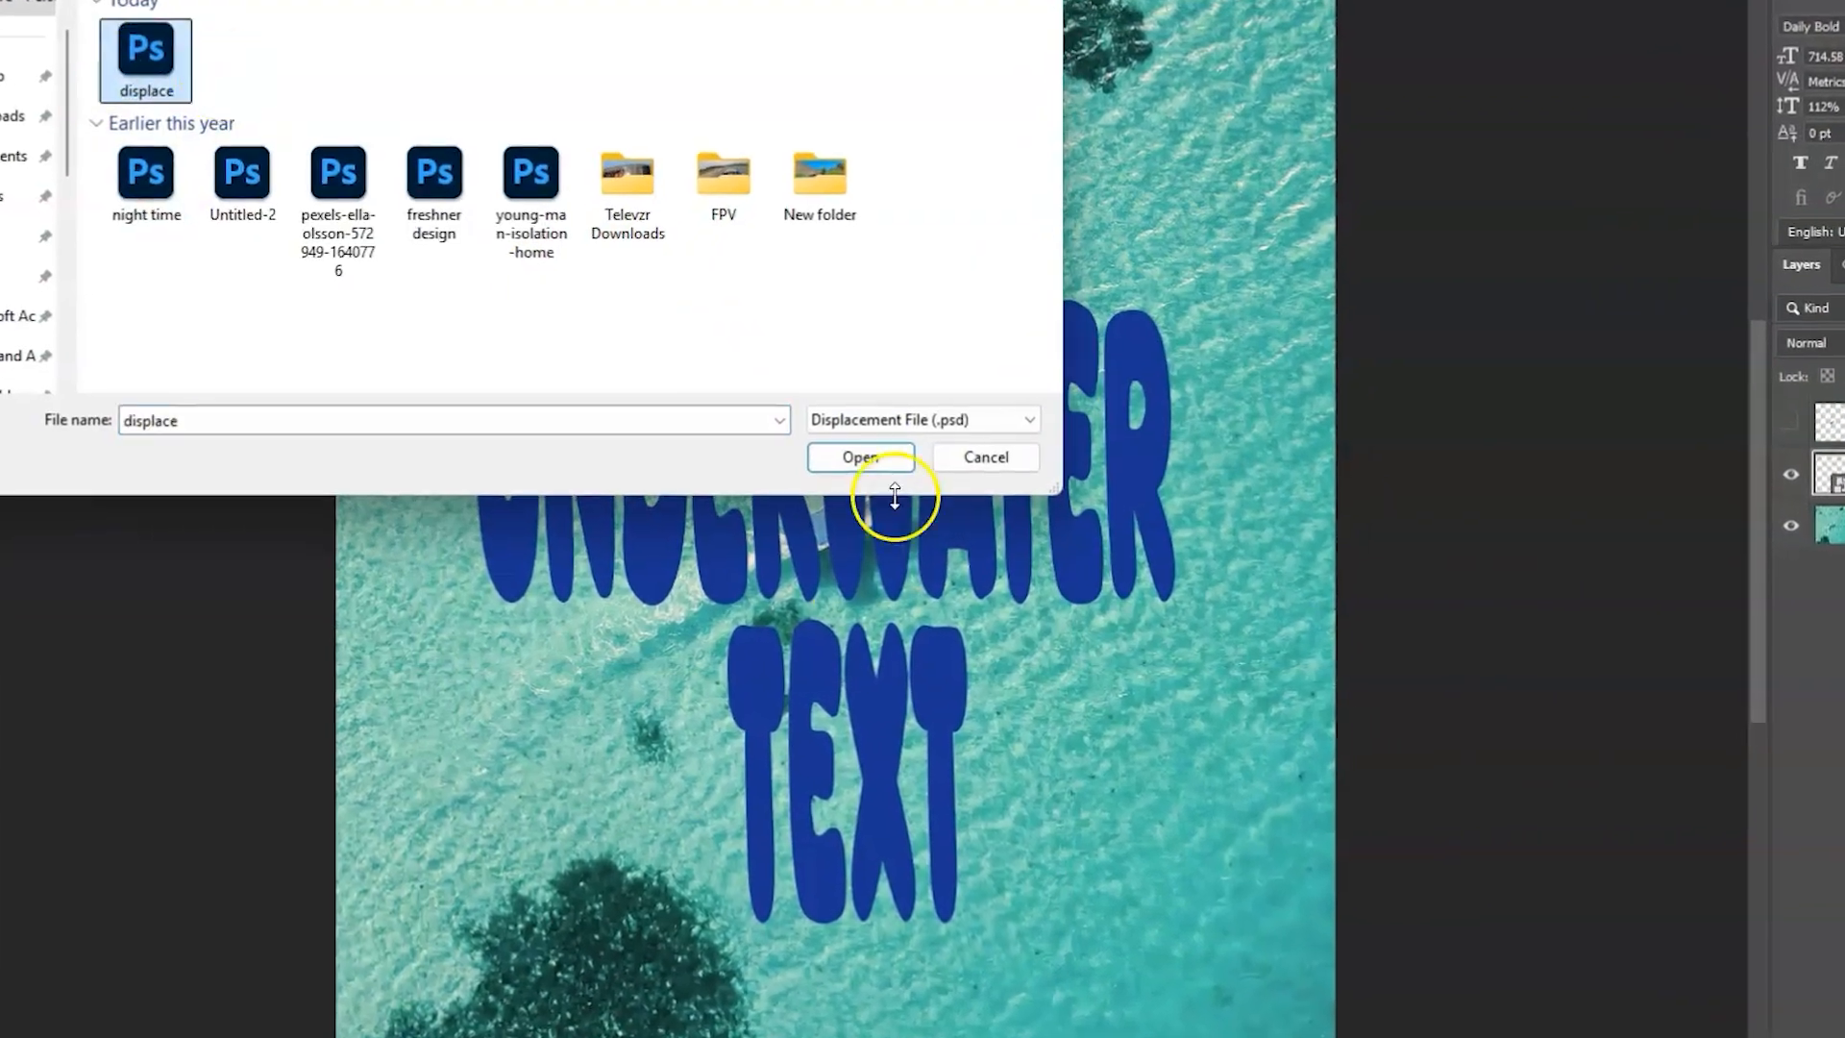
pyautogui.click(845, 465)
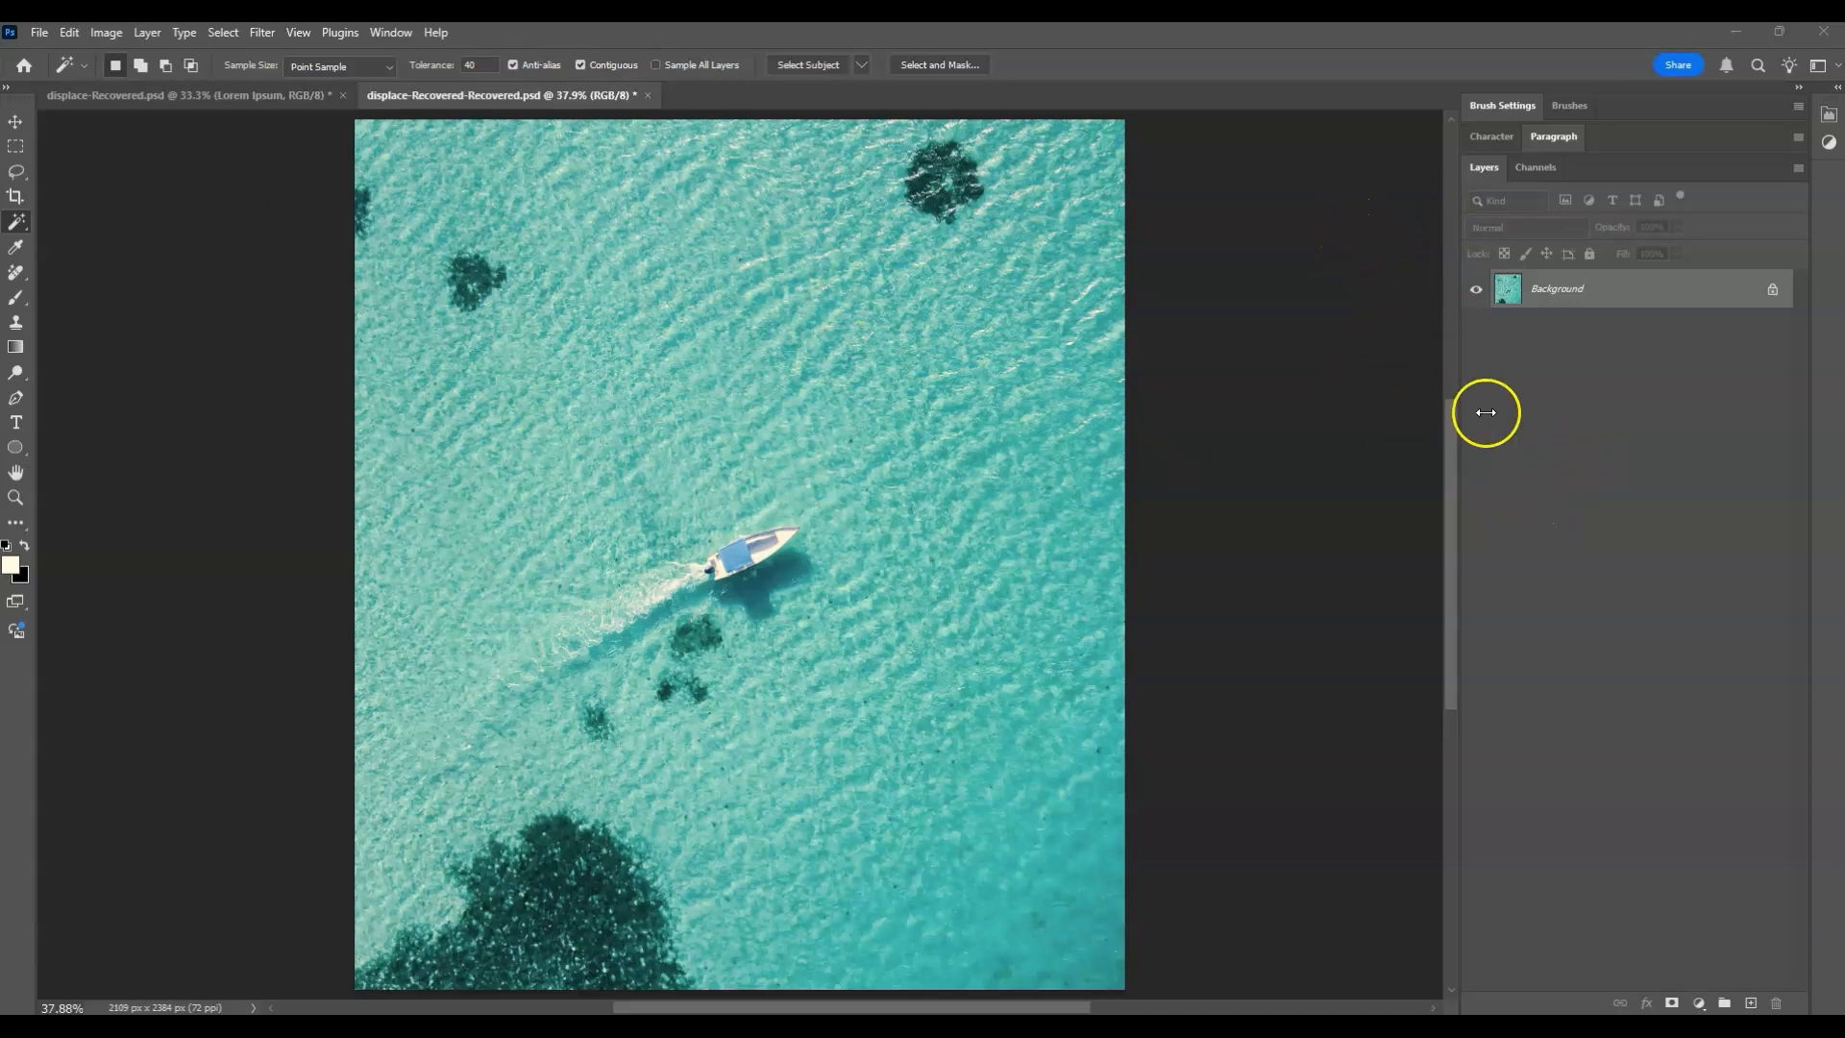
# Select the boat on the Background layer with the Object Selection tool in Rectangle mode.
pyautogui.click(1604, 297)
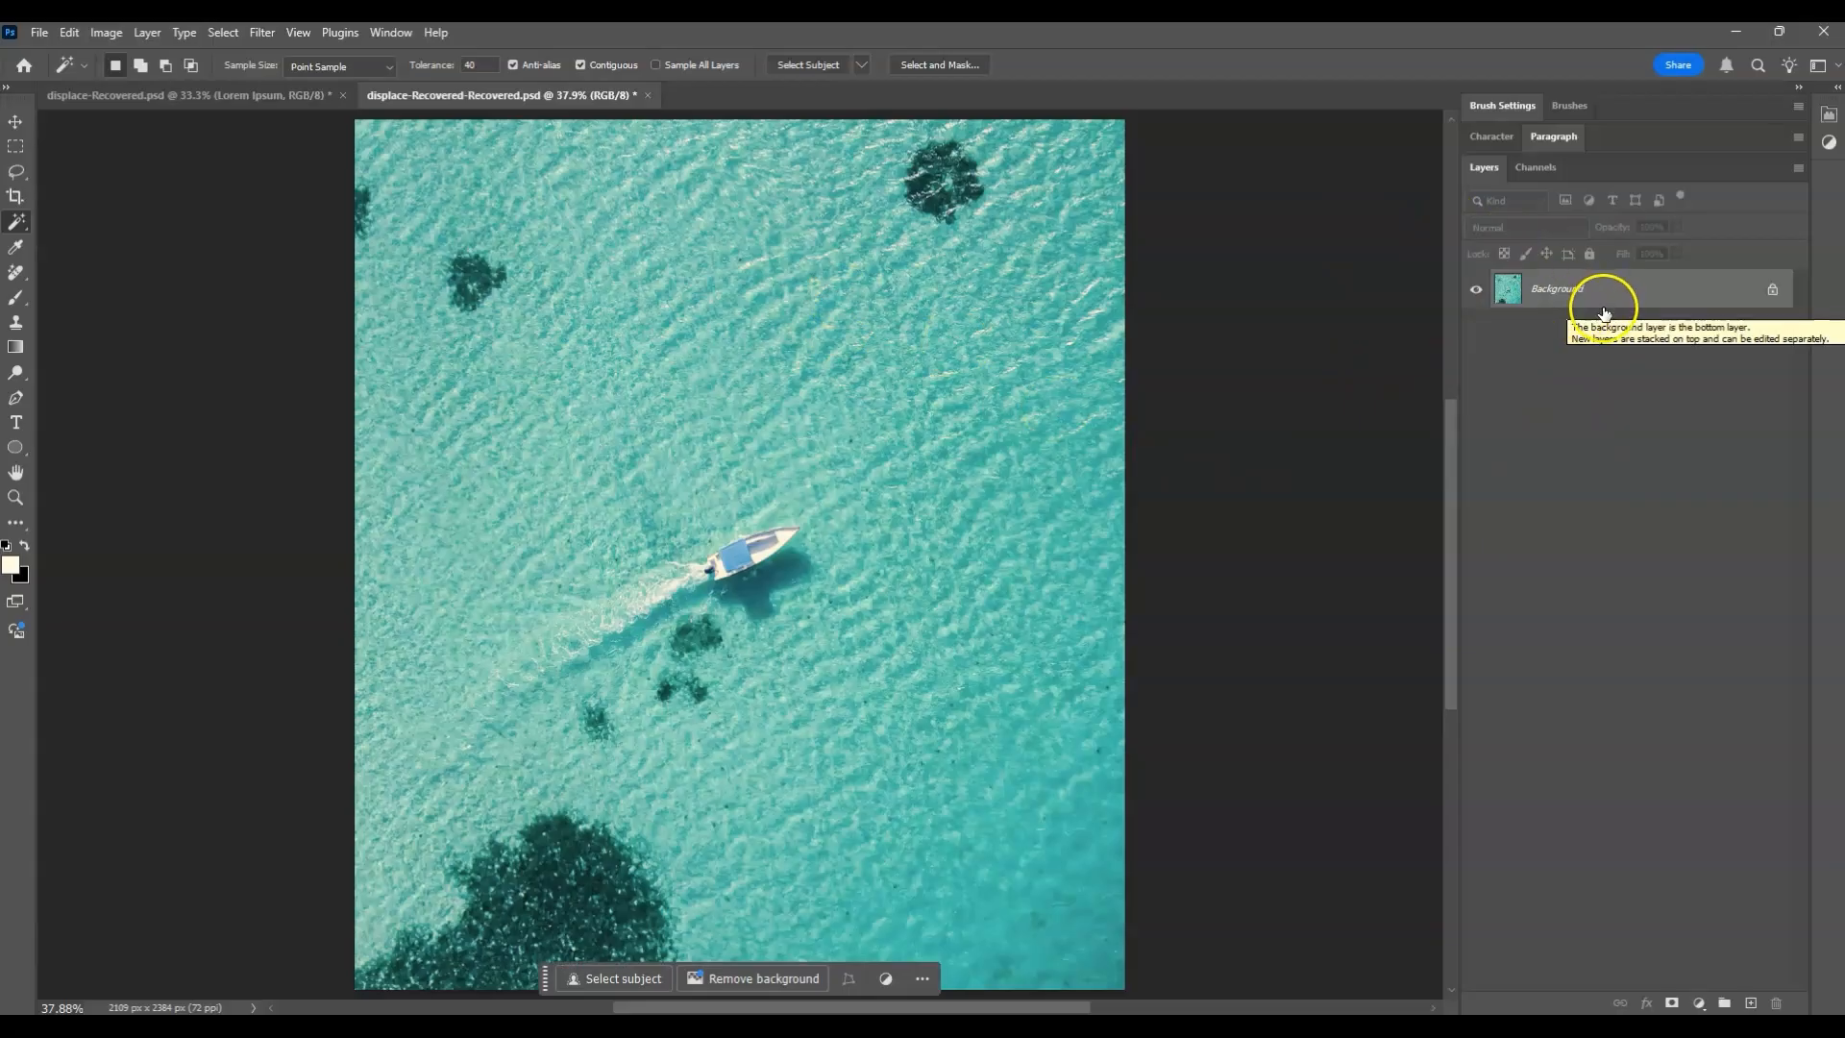
pyautogui.click(21, 227)
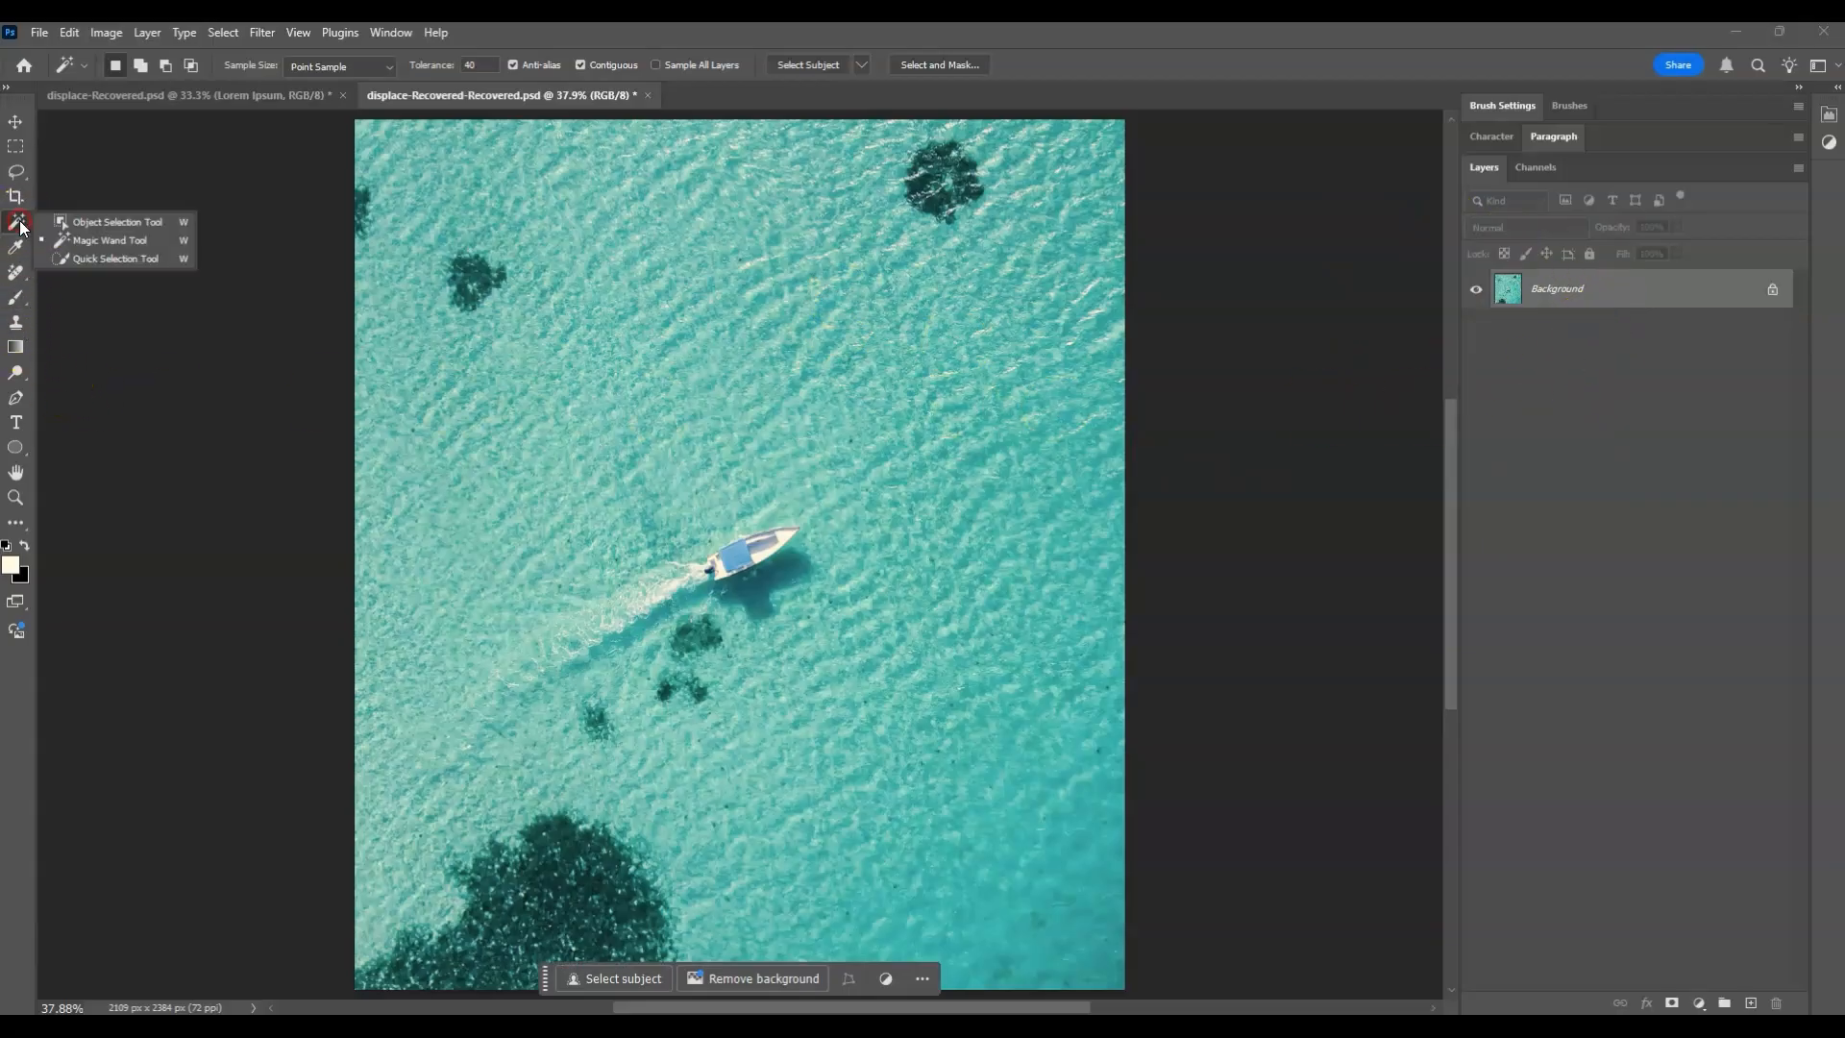
pyautogui.click(104, 229)
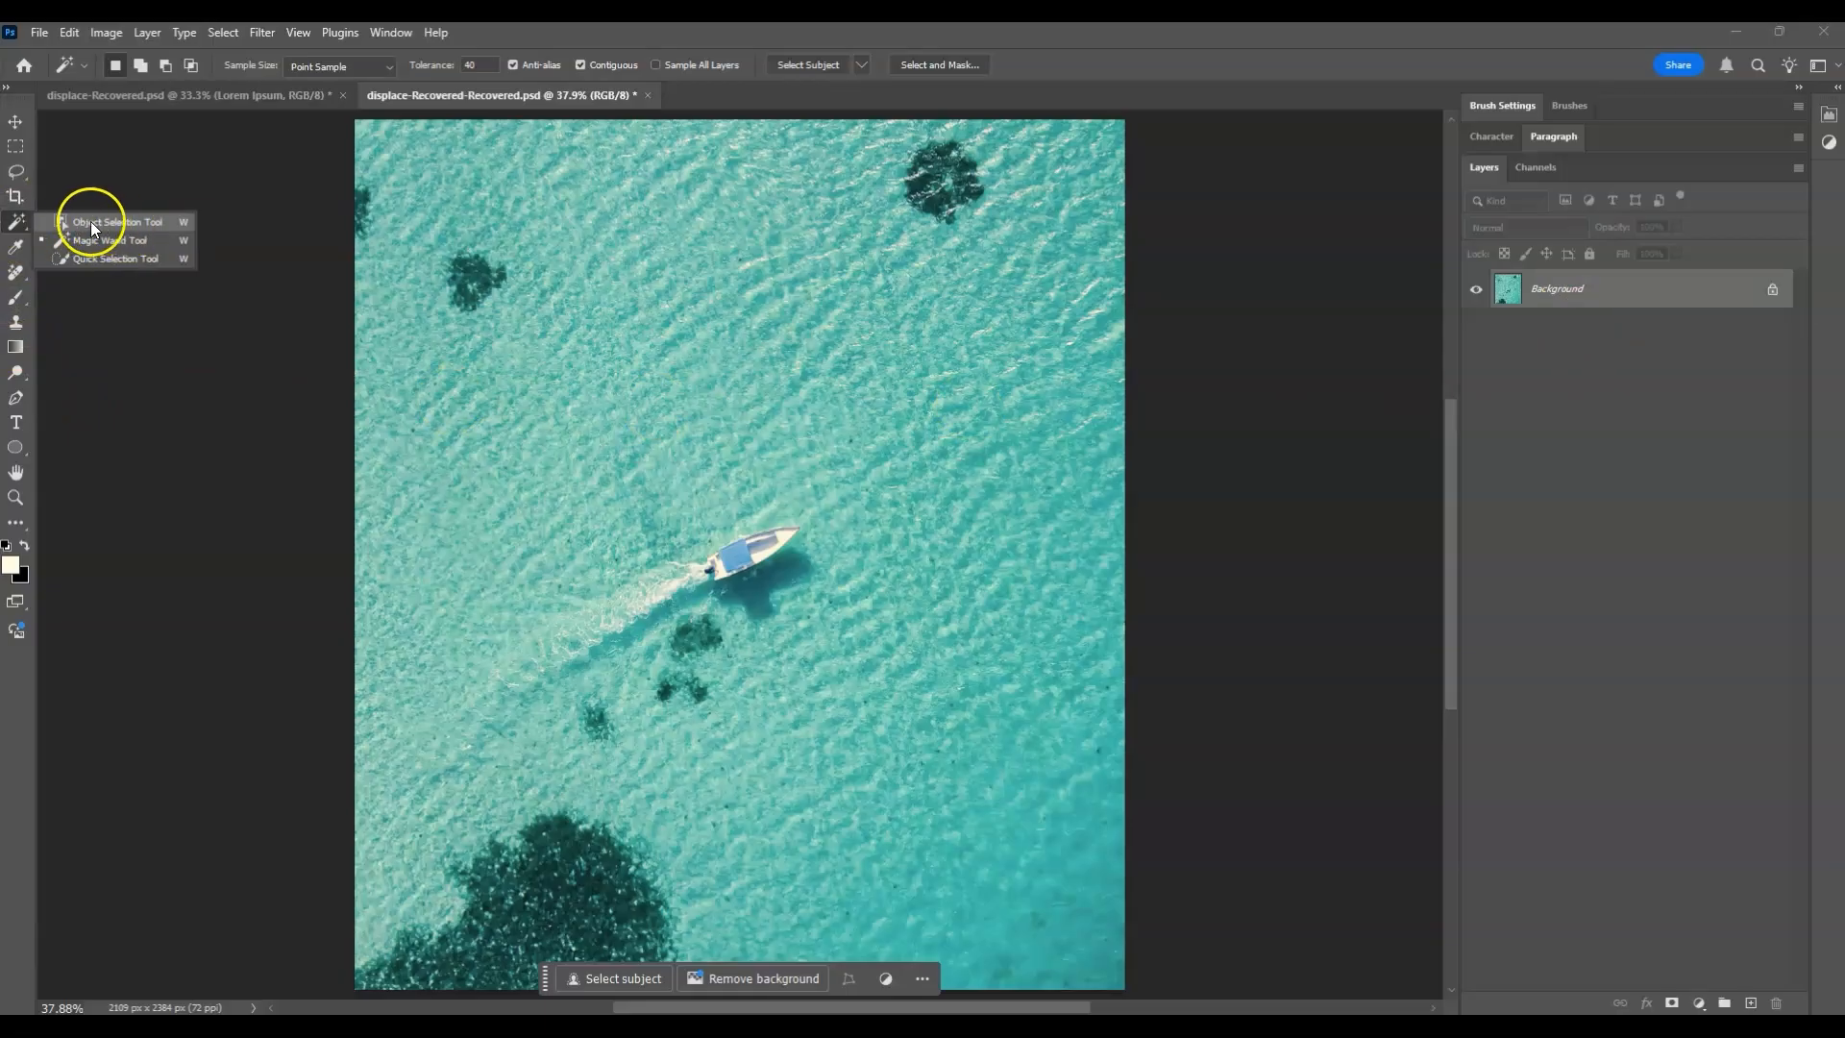
pyautogui.click(90, 223)
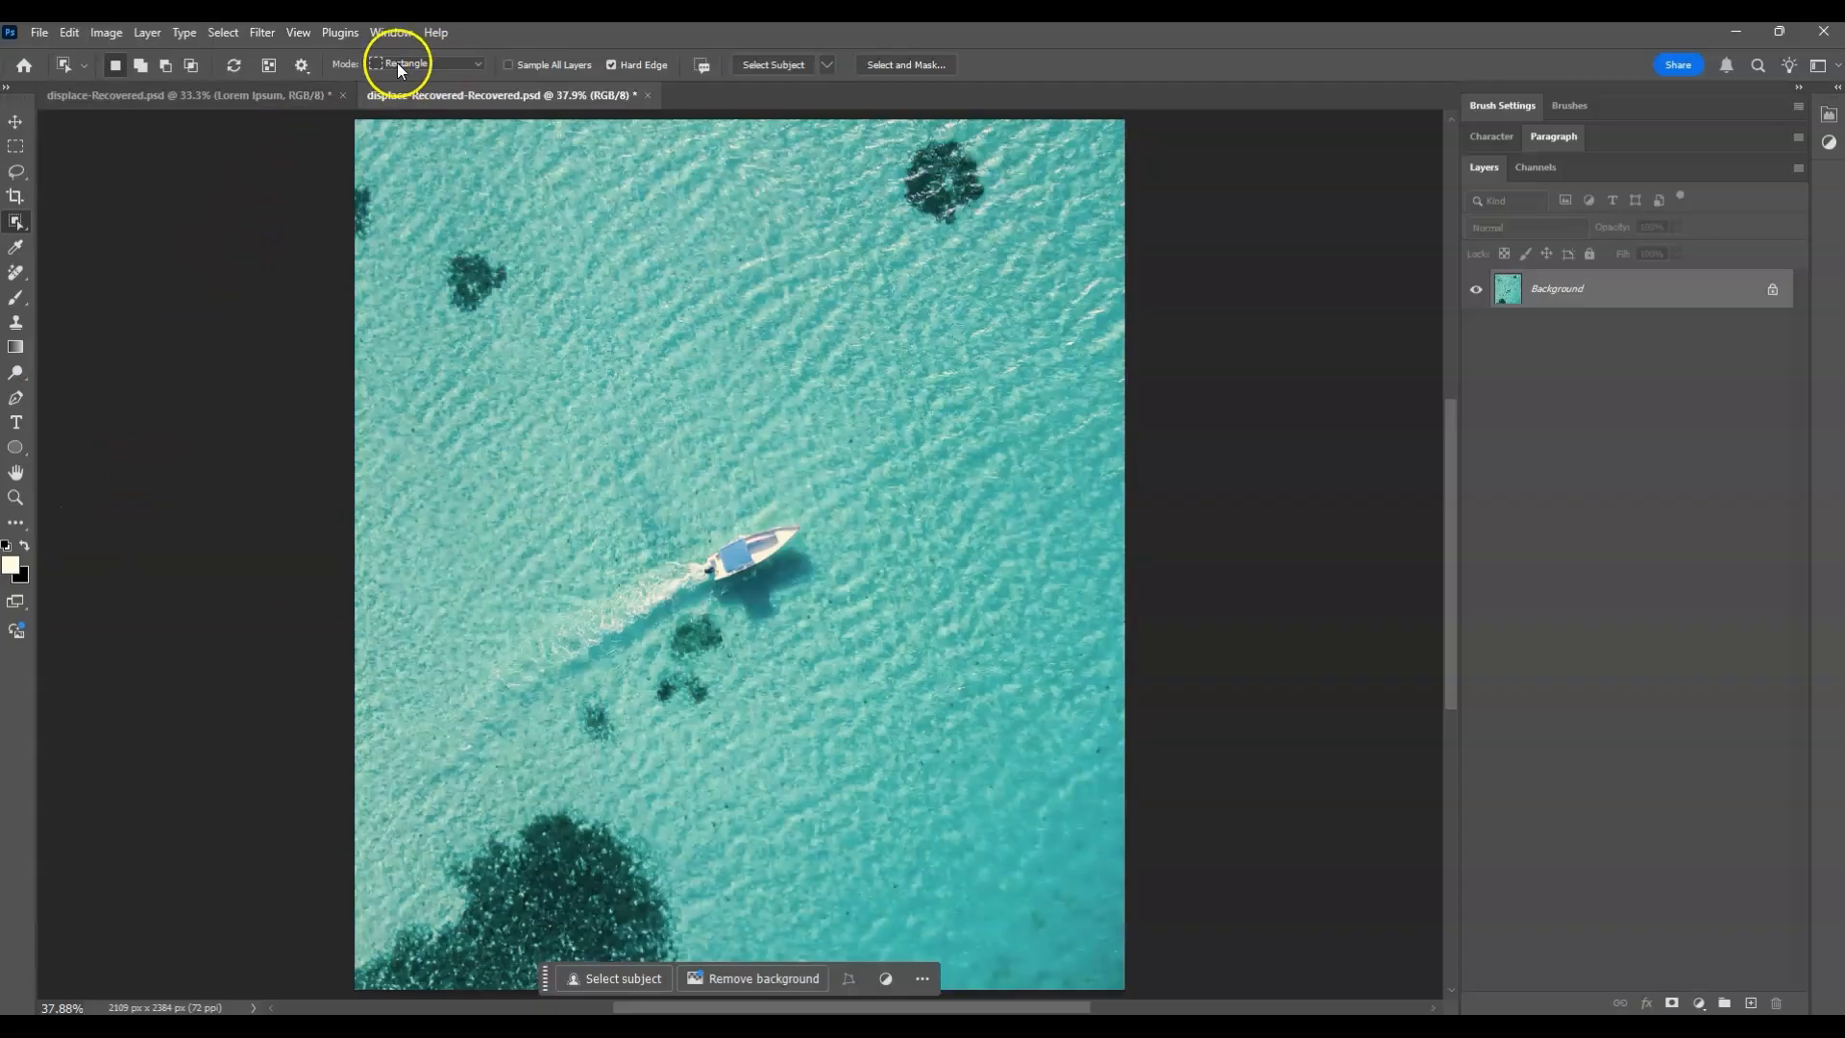
pyautogui.click(481, 65)
pyautogui.click(445, 74)
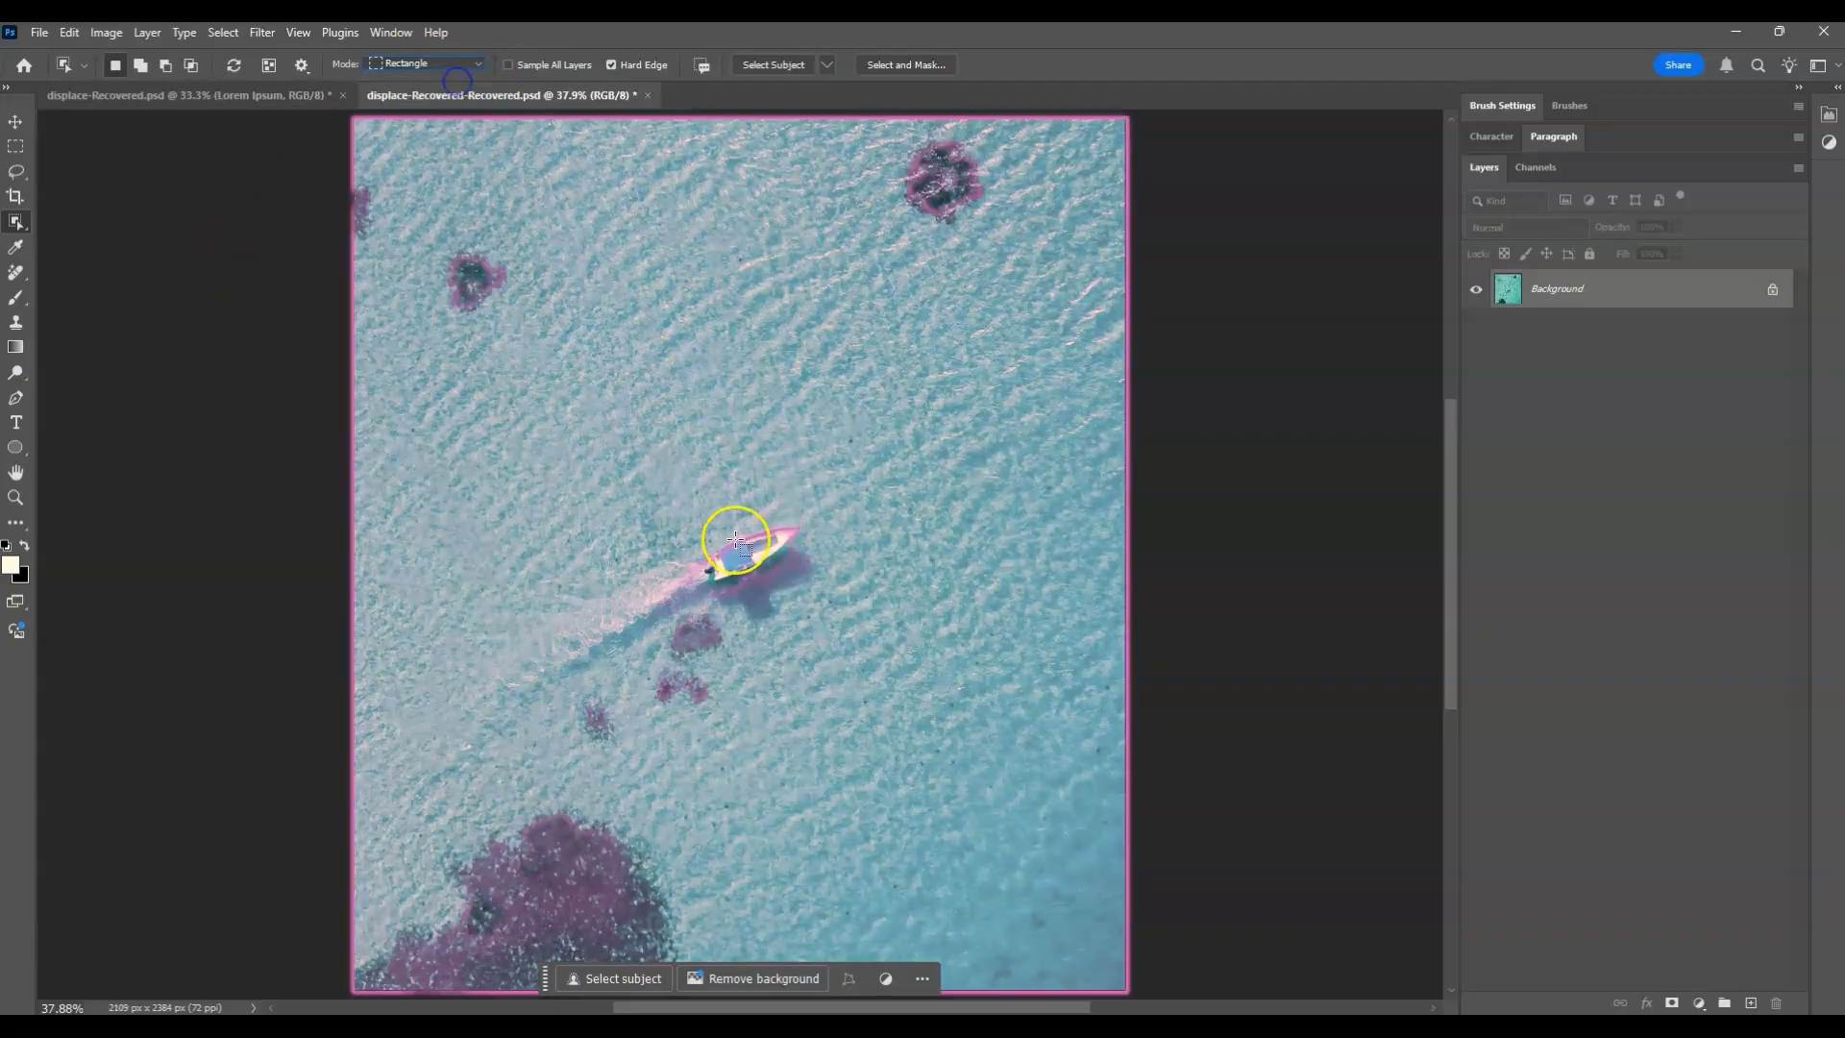
pyautogui.moveTo(679, 496); pyautogui.dragTo(828, 624)
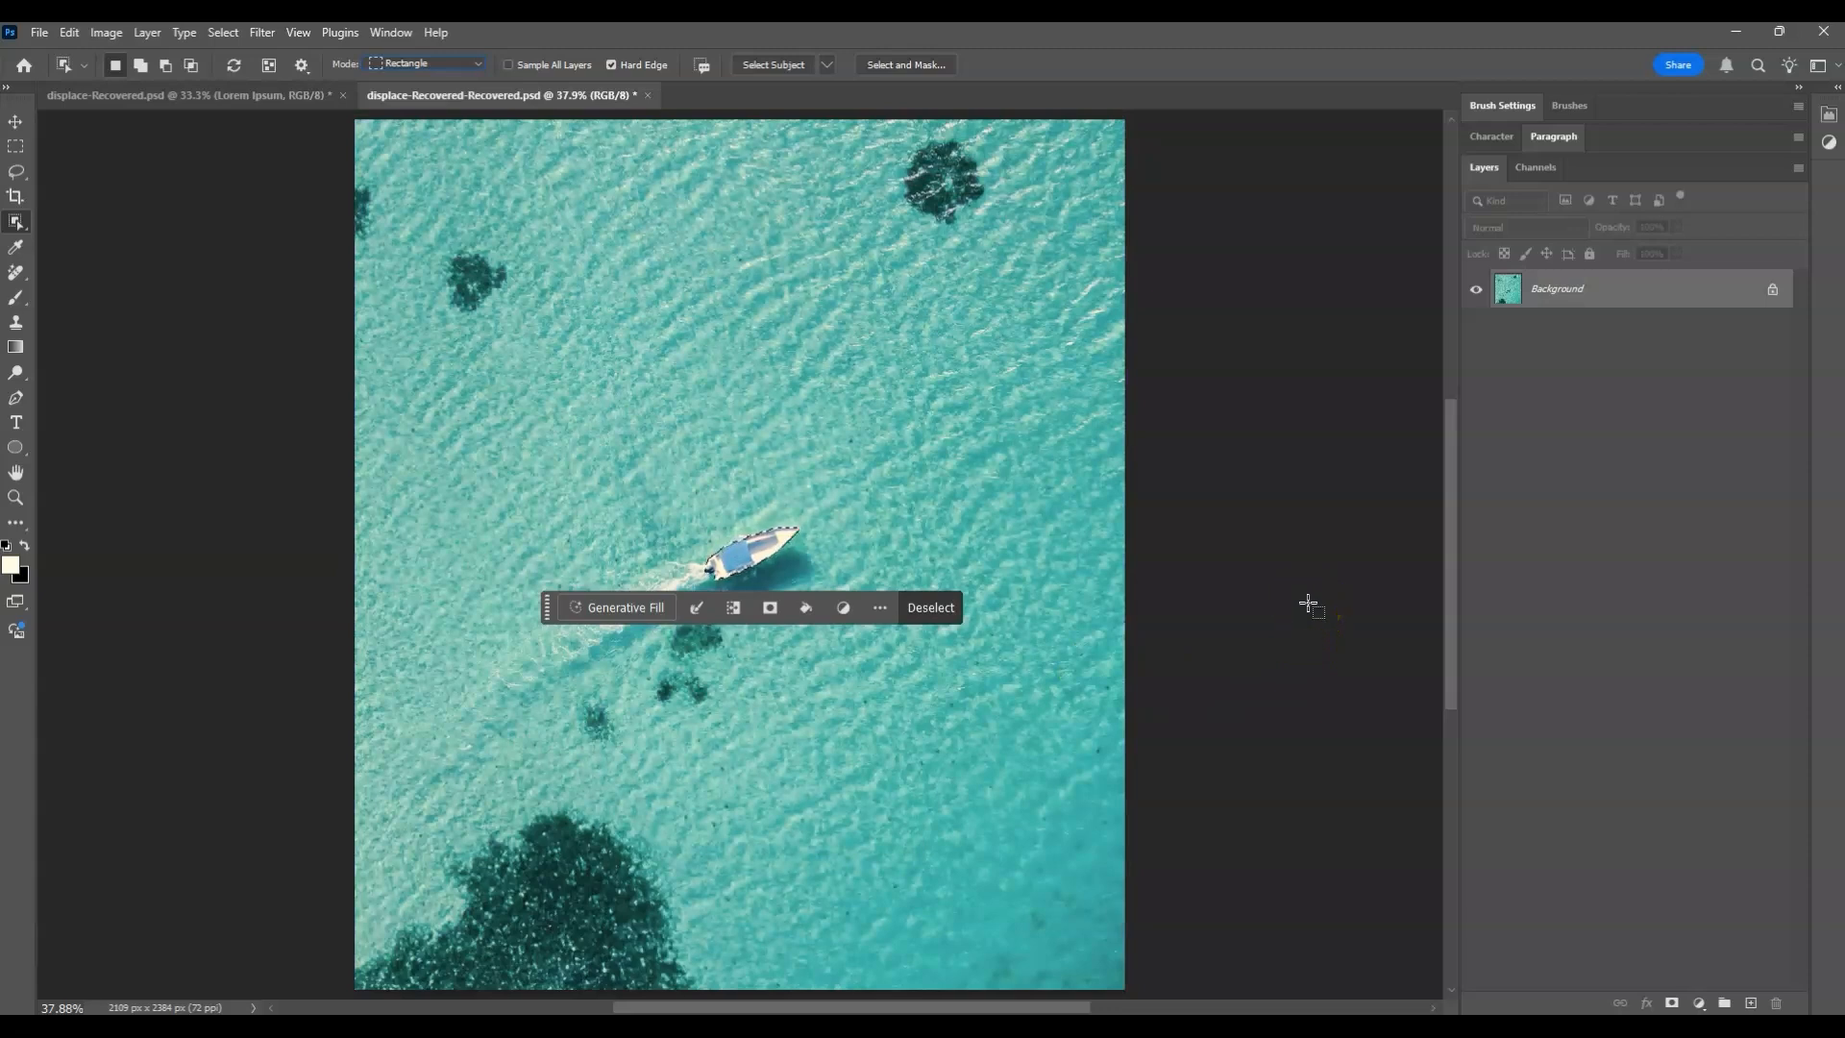
# Copy the selected boat to a new layer and name that layer boat.
pyautogui.hotkey('ctrl', 'j')
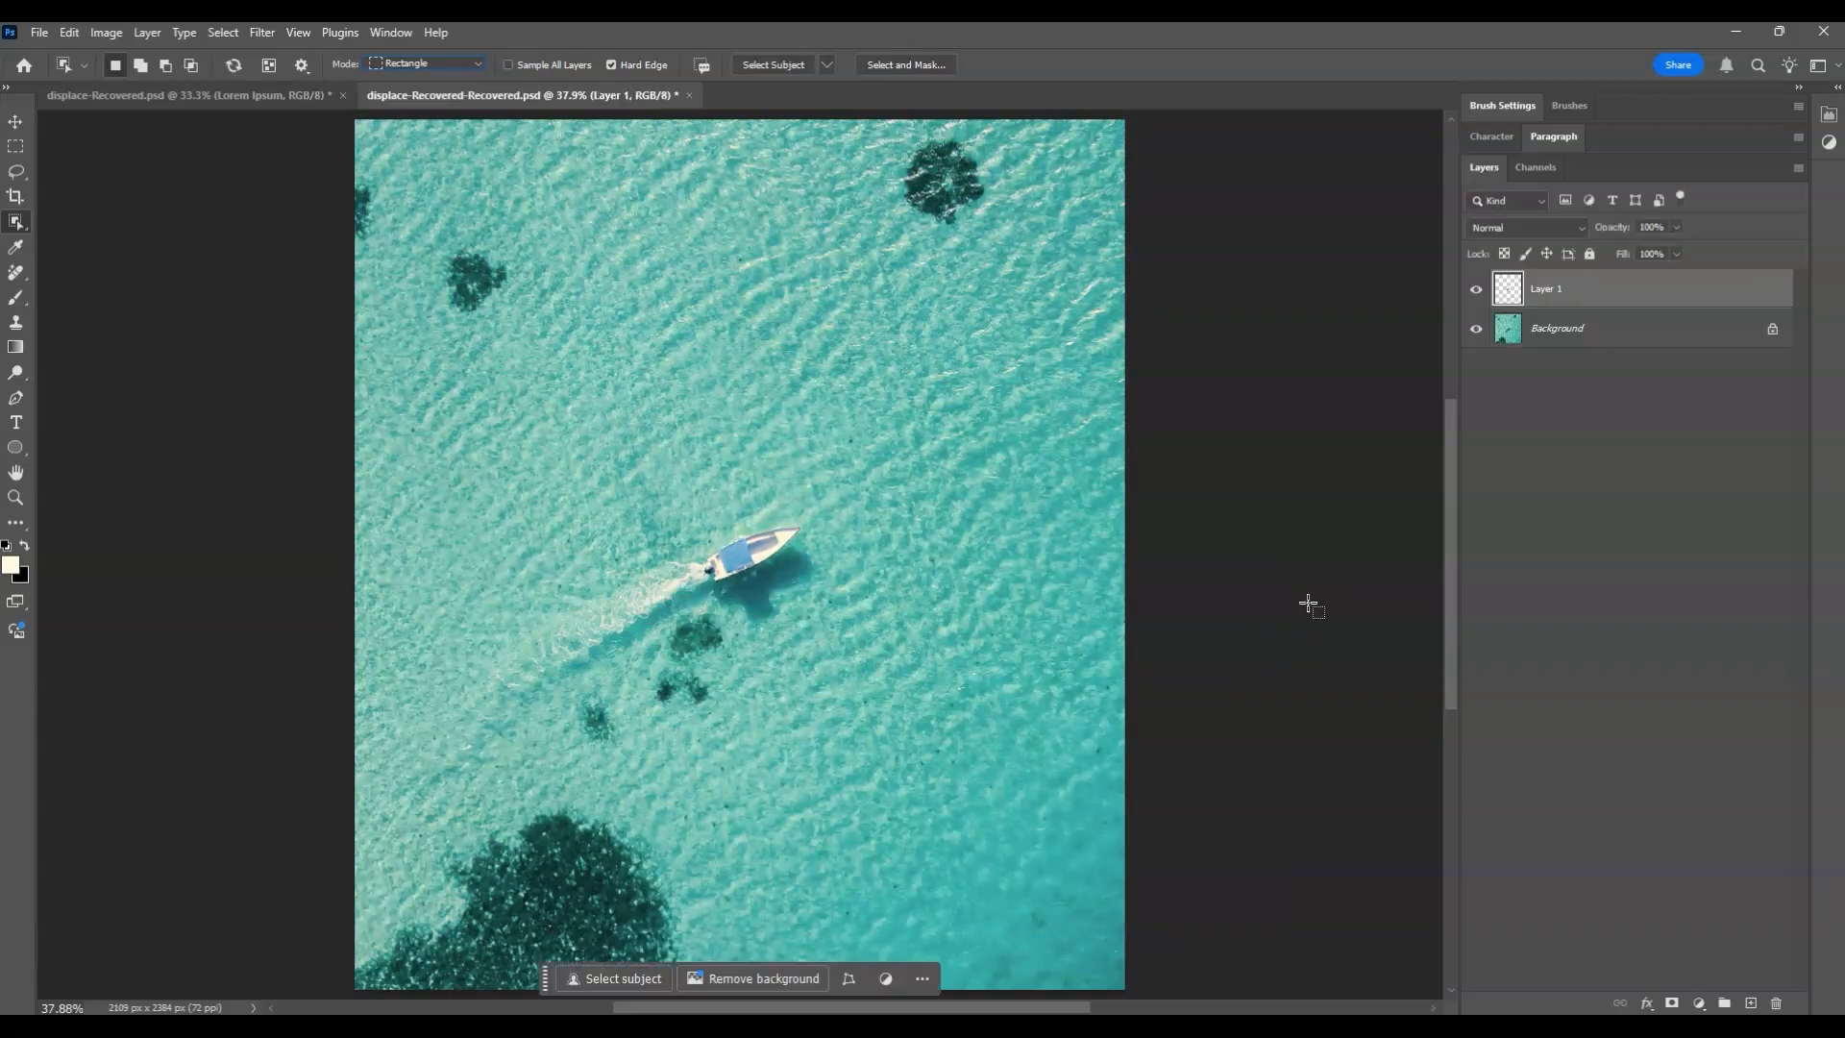
pyautogui.doubleClick(1550, 291)
pyautogui.write('boat')
pyautogui.click(1547, 365)
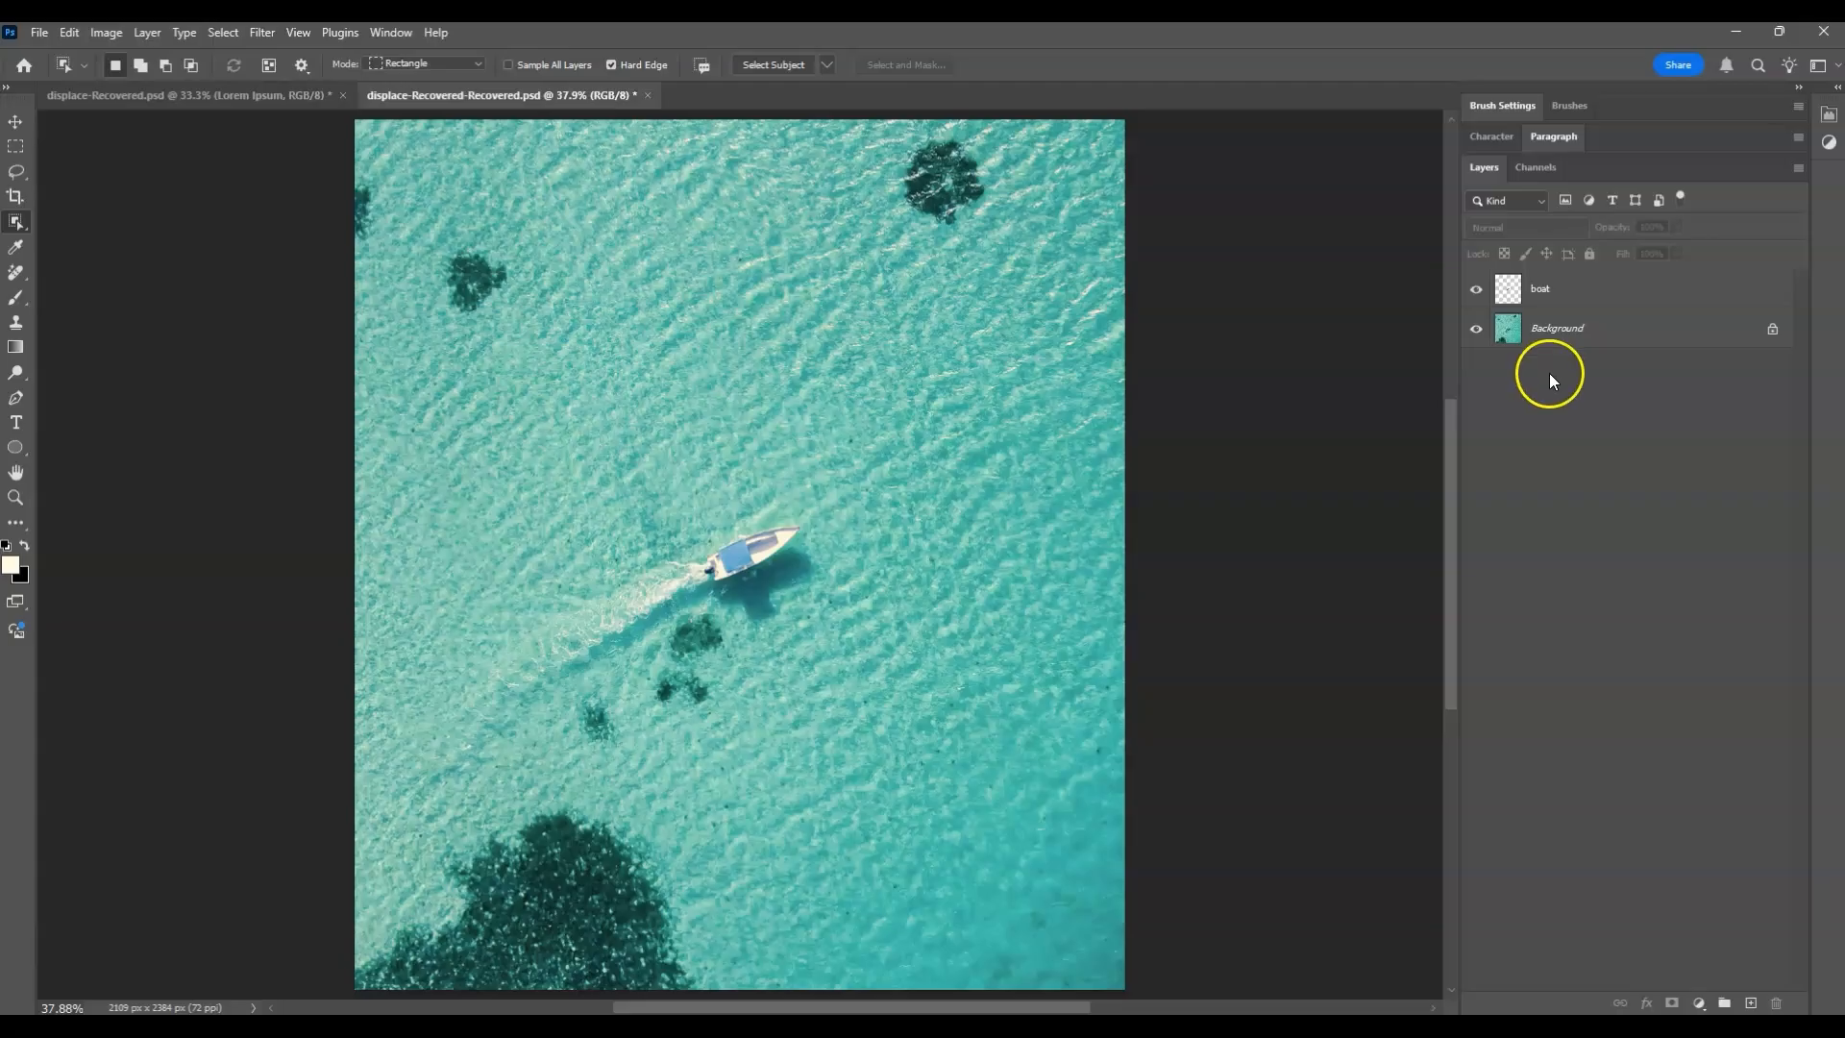
# Hide the boat layer and save the document as displace in Photoshop format with Maximize Compatibility, replacing the existing file.
pyautogui.click(1480, 293)
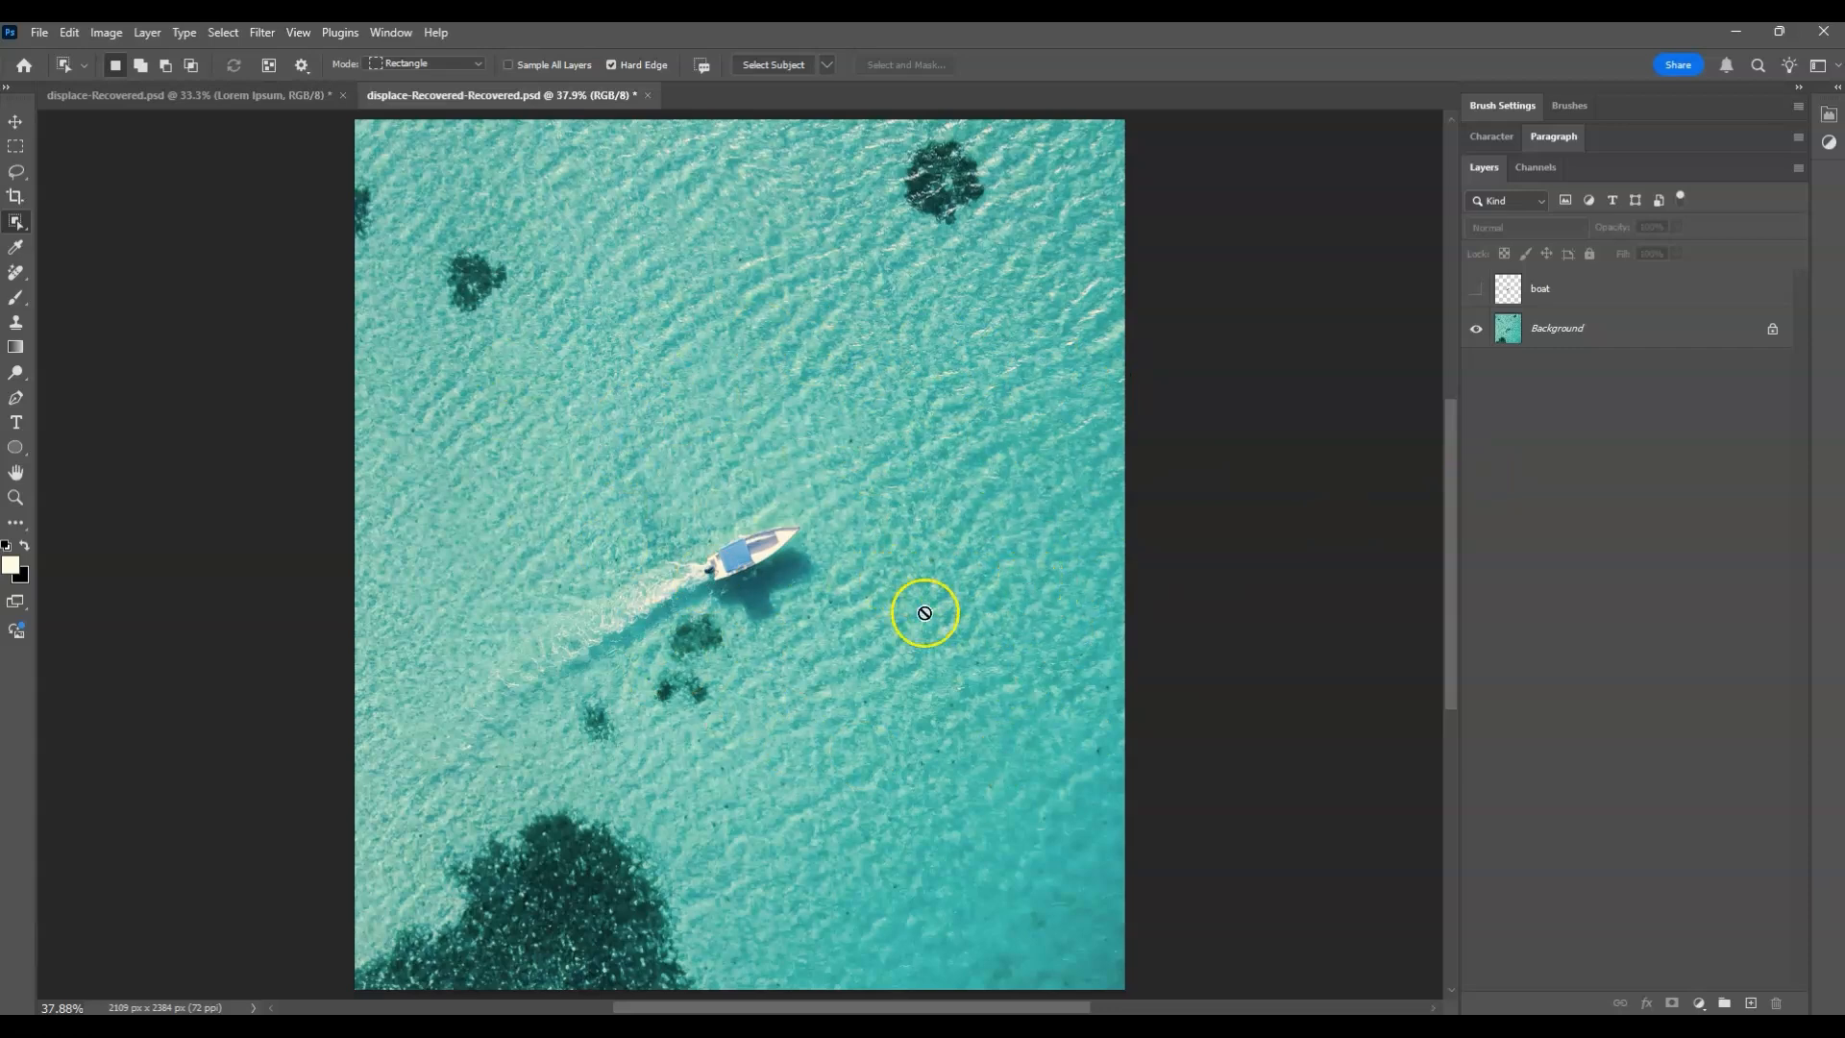
pyautogui.click(40, 32)
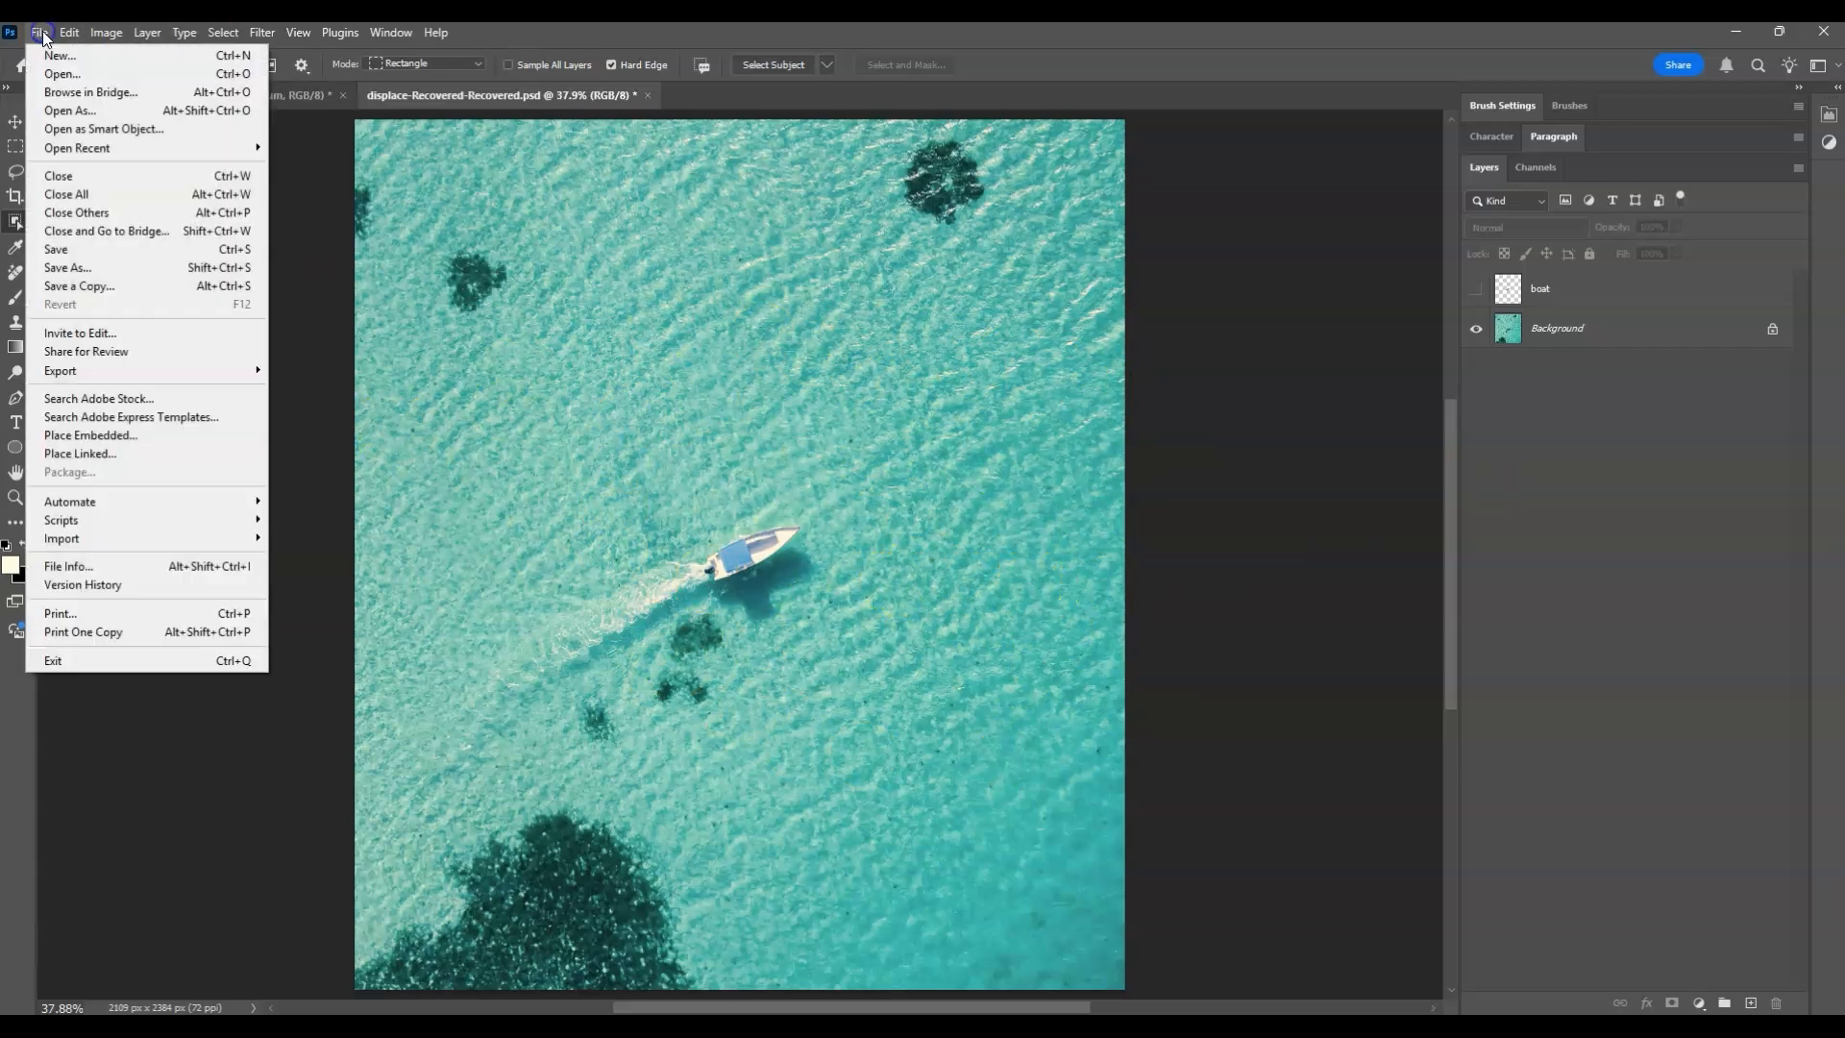
pyautogui.click(107, 264)
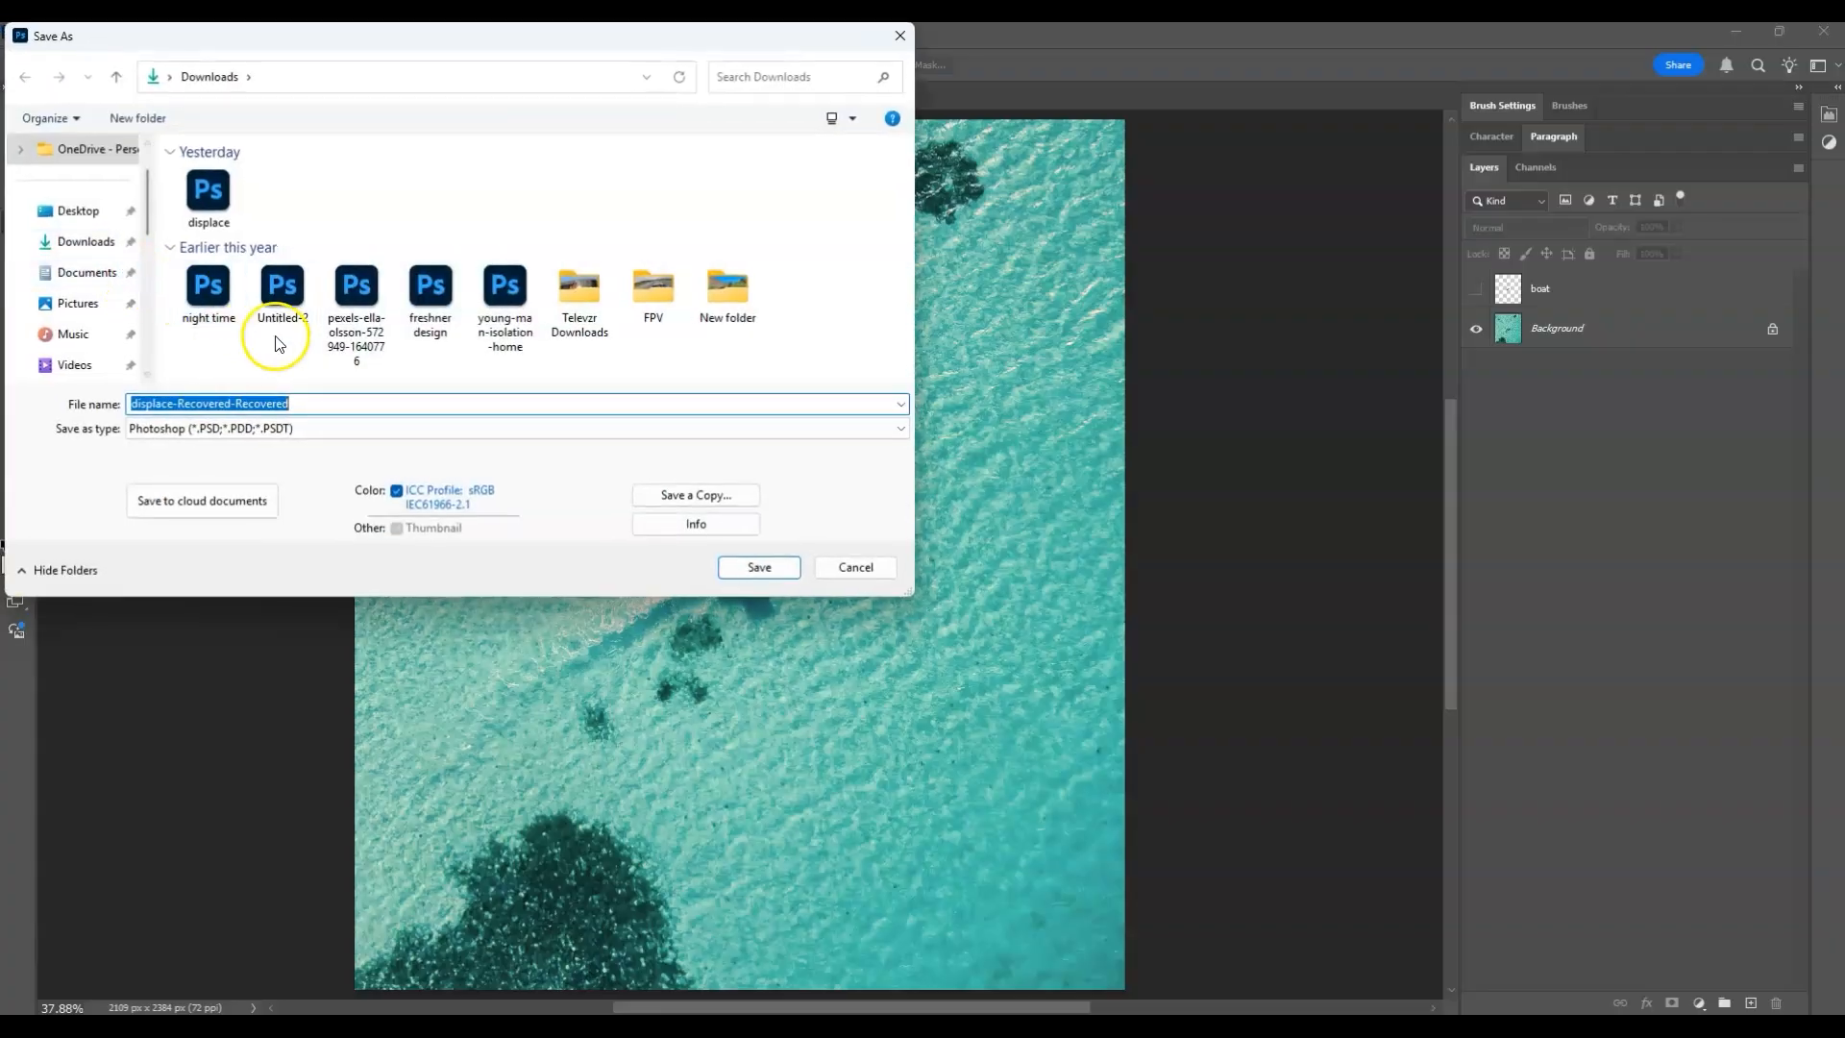
pyautogui.click(210, 213)
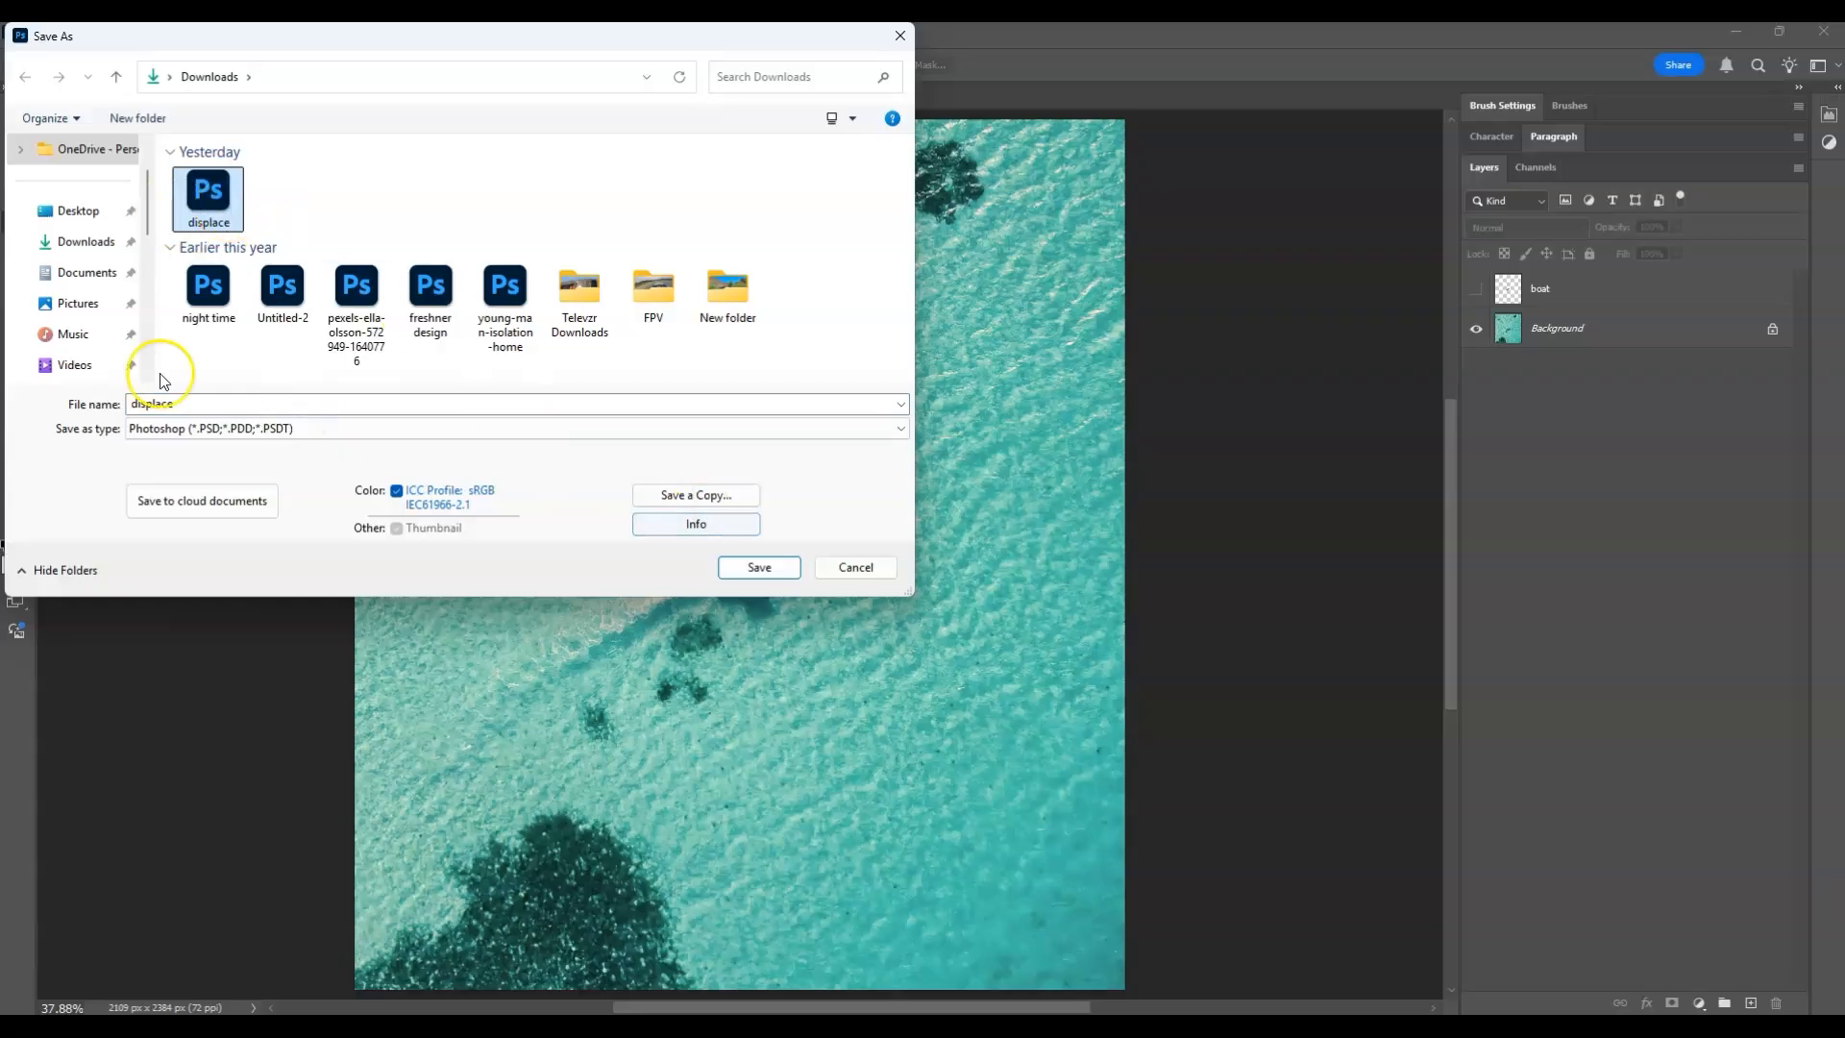
pyautogui.click(769, 569)
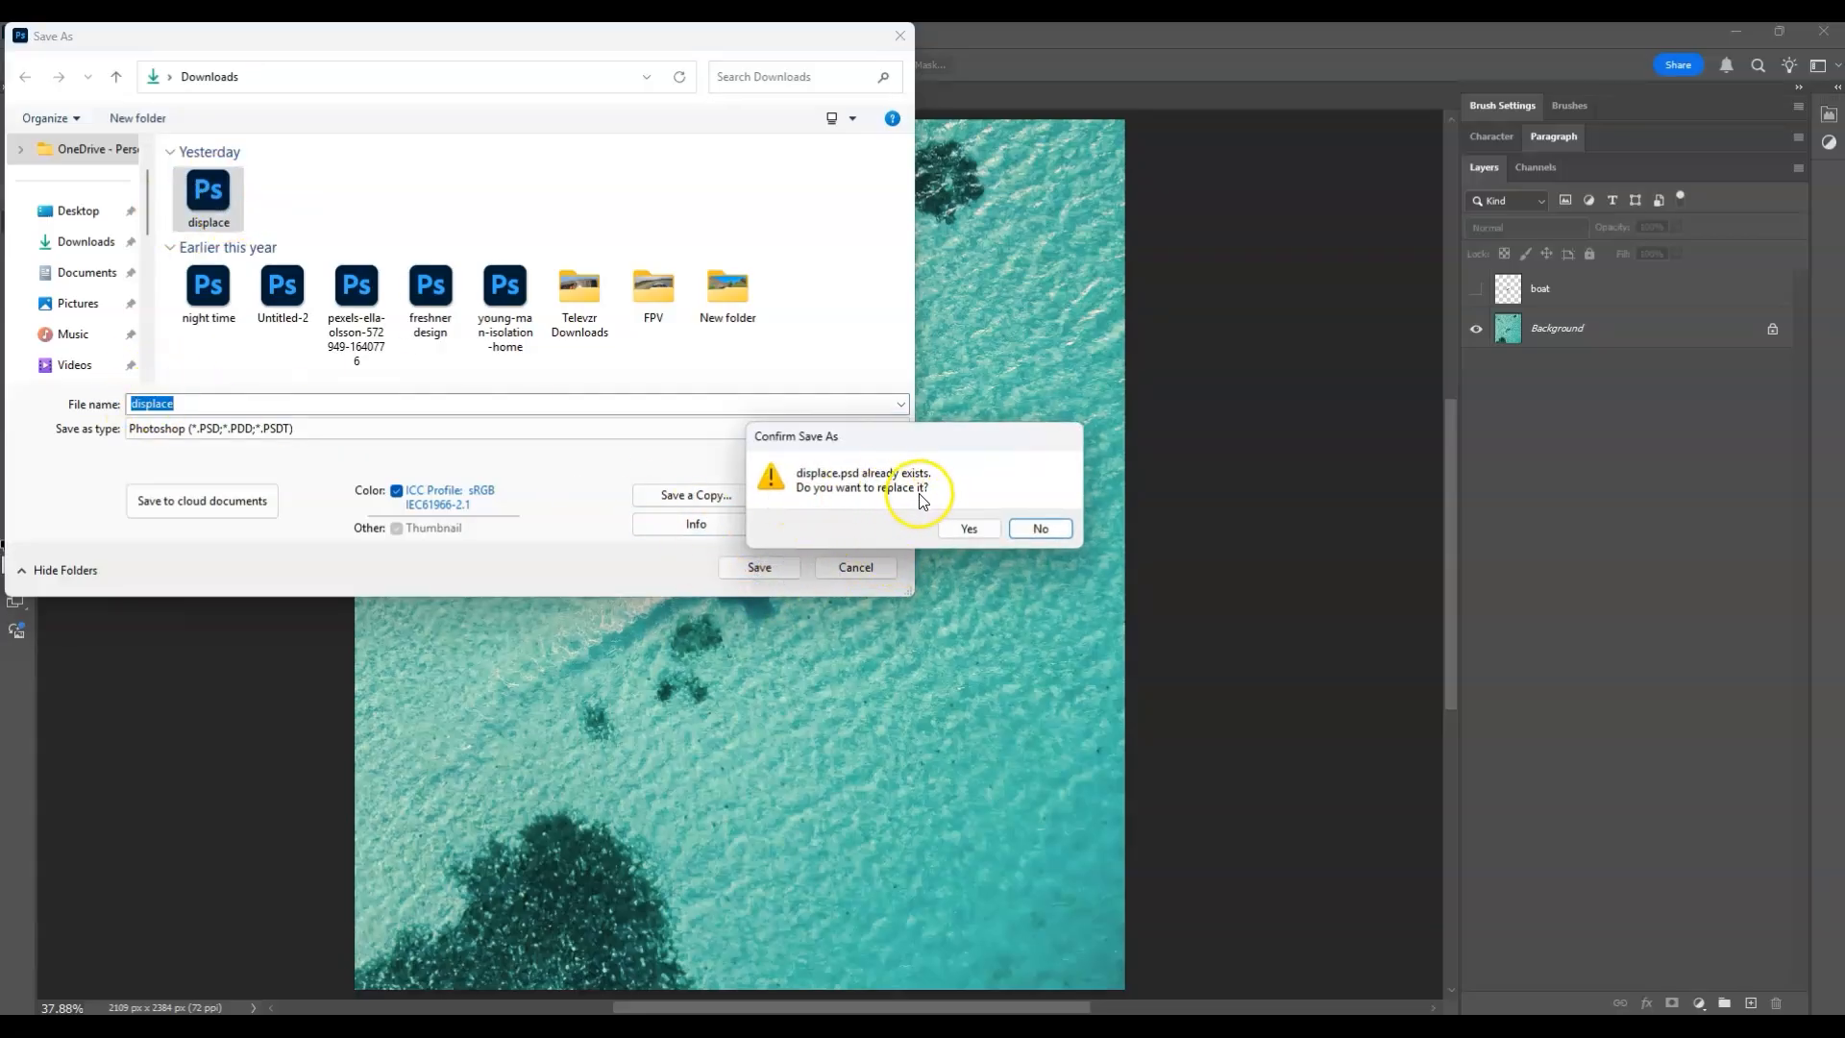
pyautogui.click(964, 527)
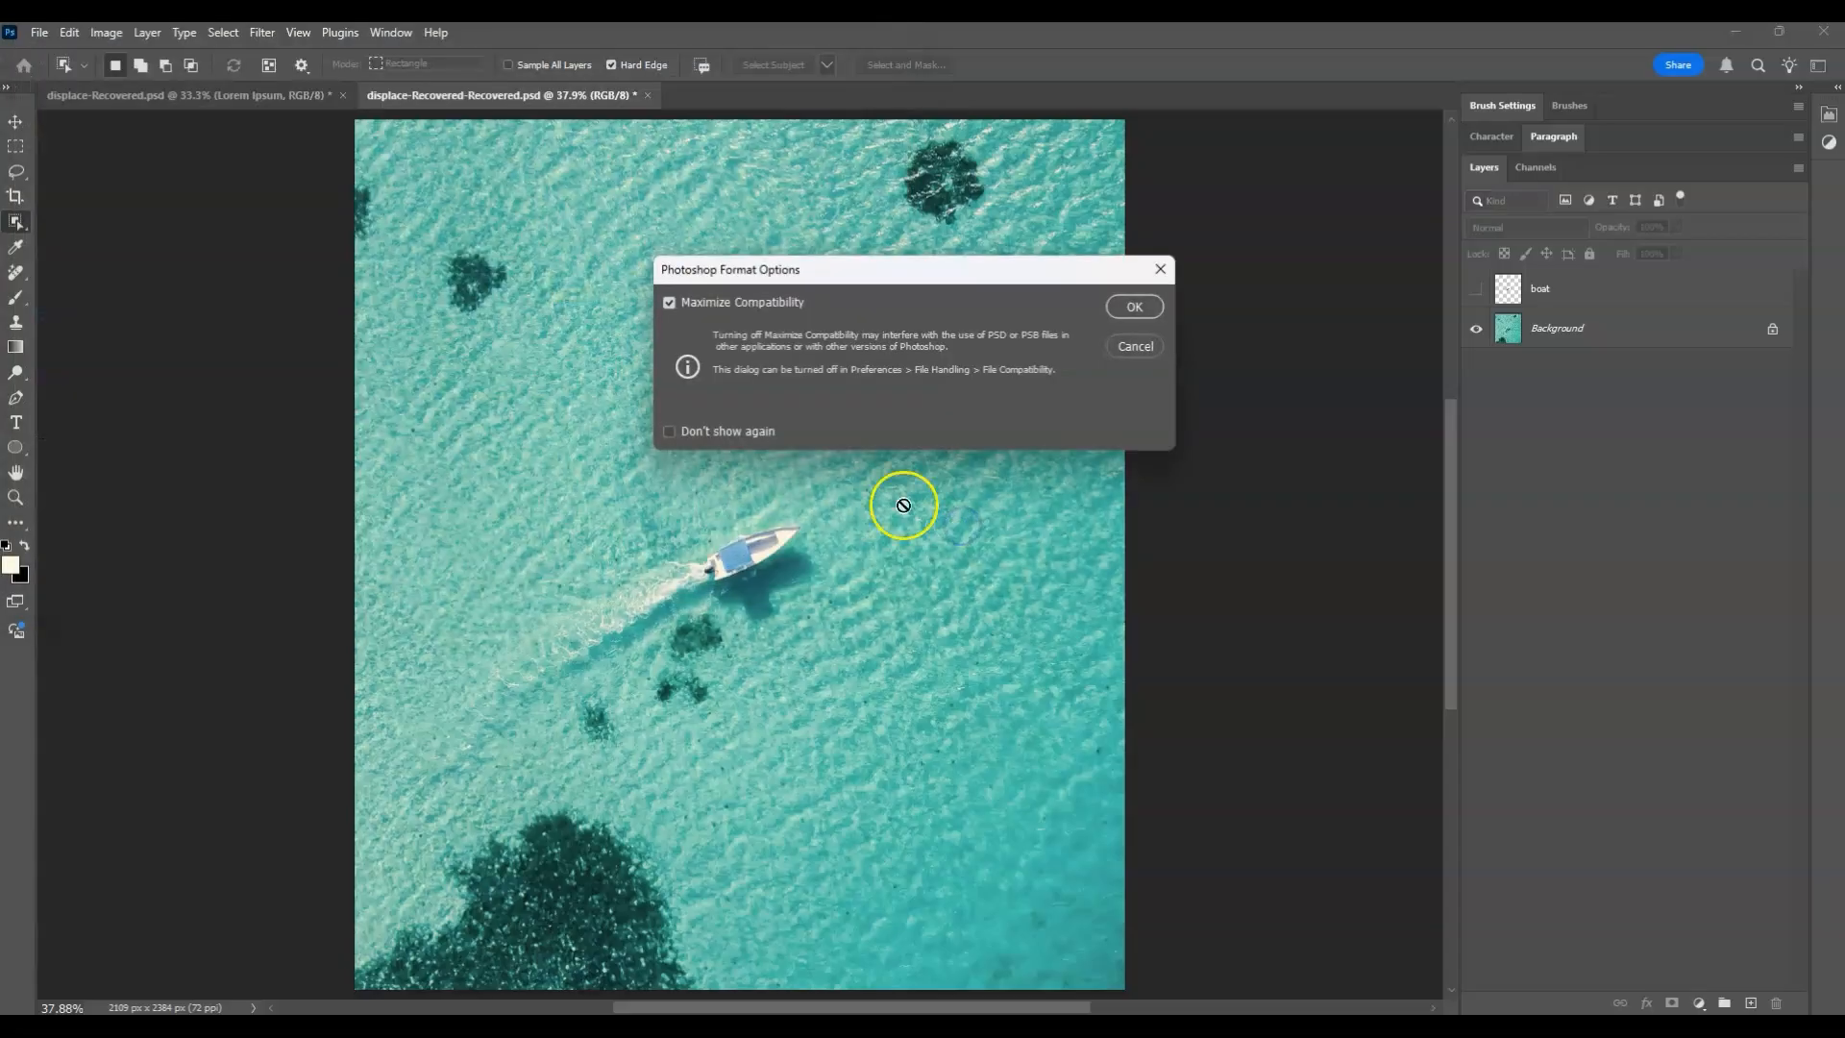
pyautogui.click(1132, 317)
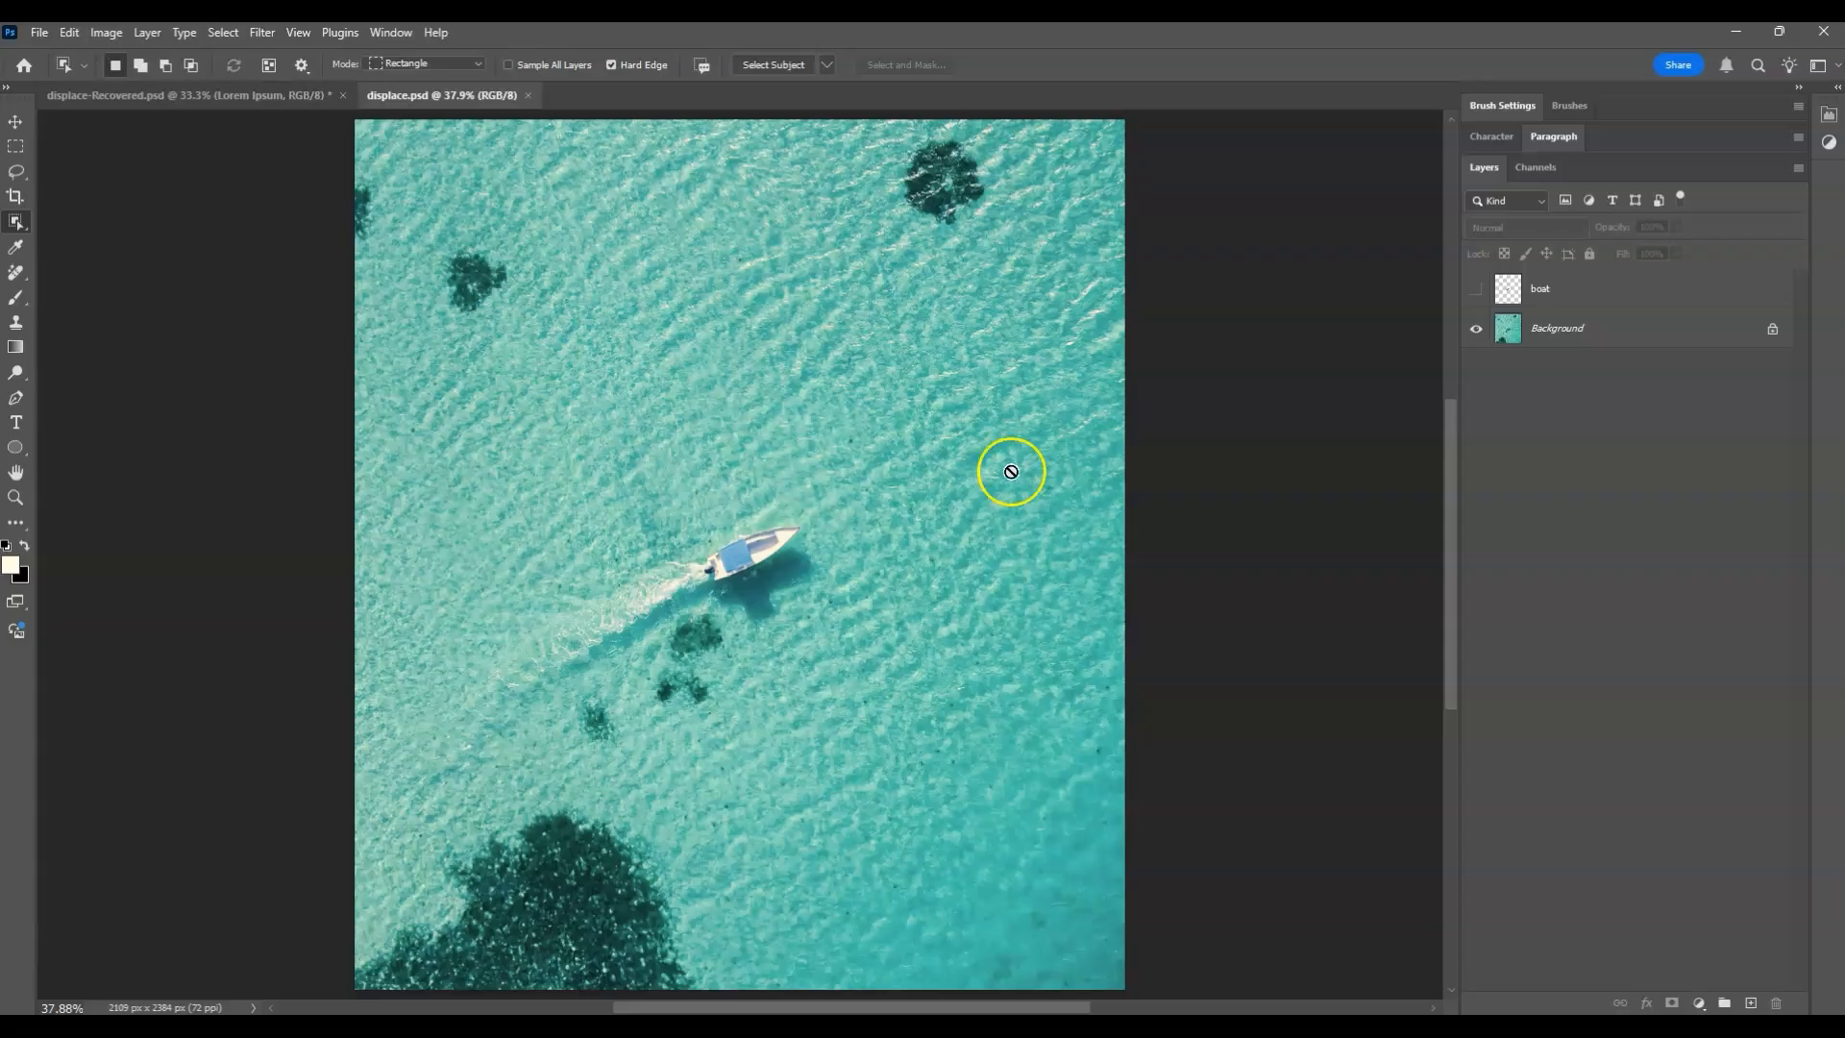
# With the Background layer selected, set the Type tool to centered text in the blue colour #0031ae.
pyautogui.click(1576, 335)
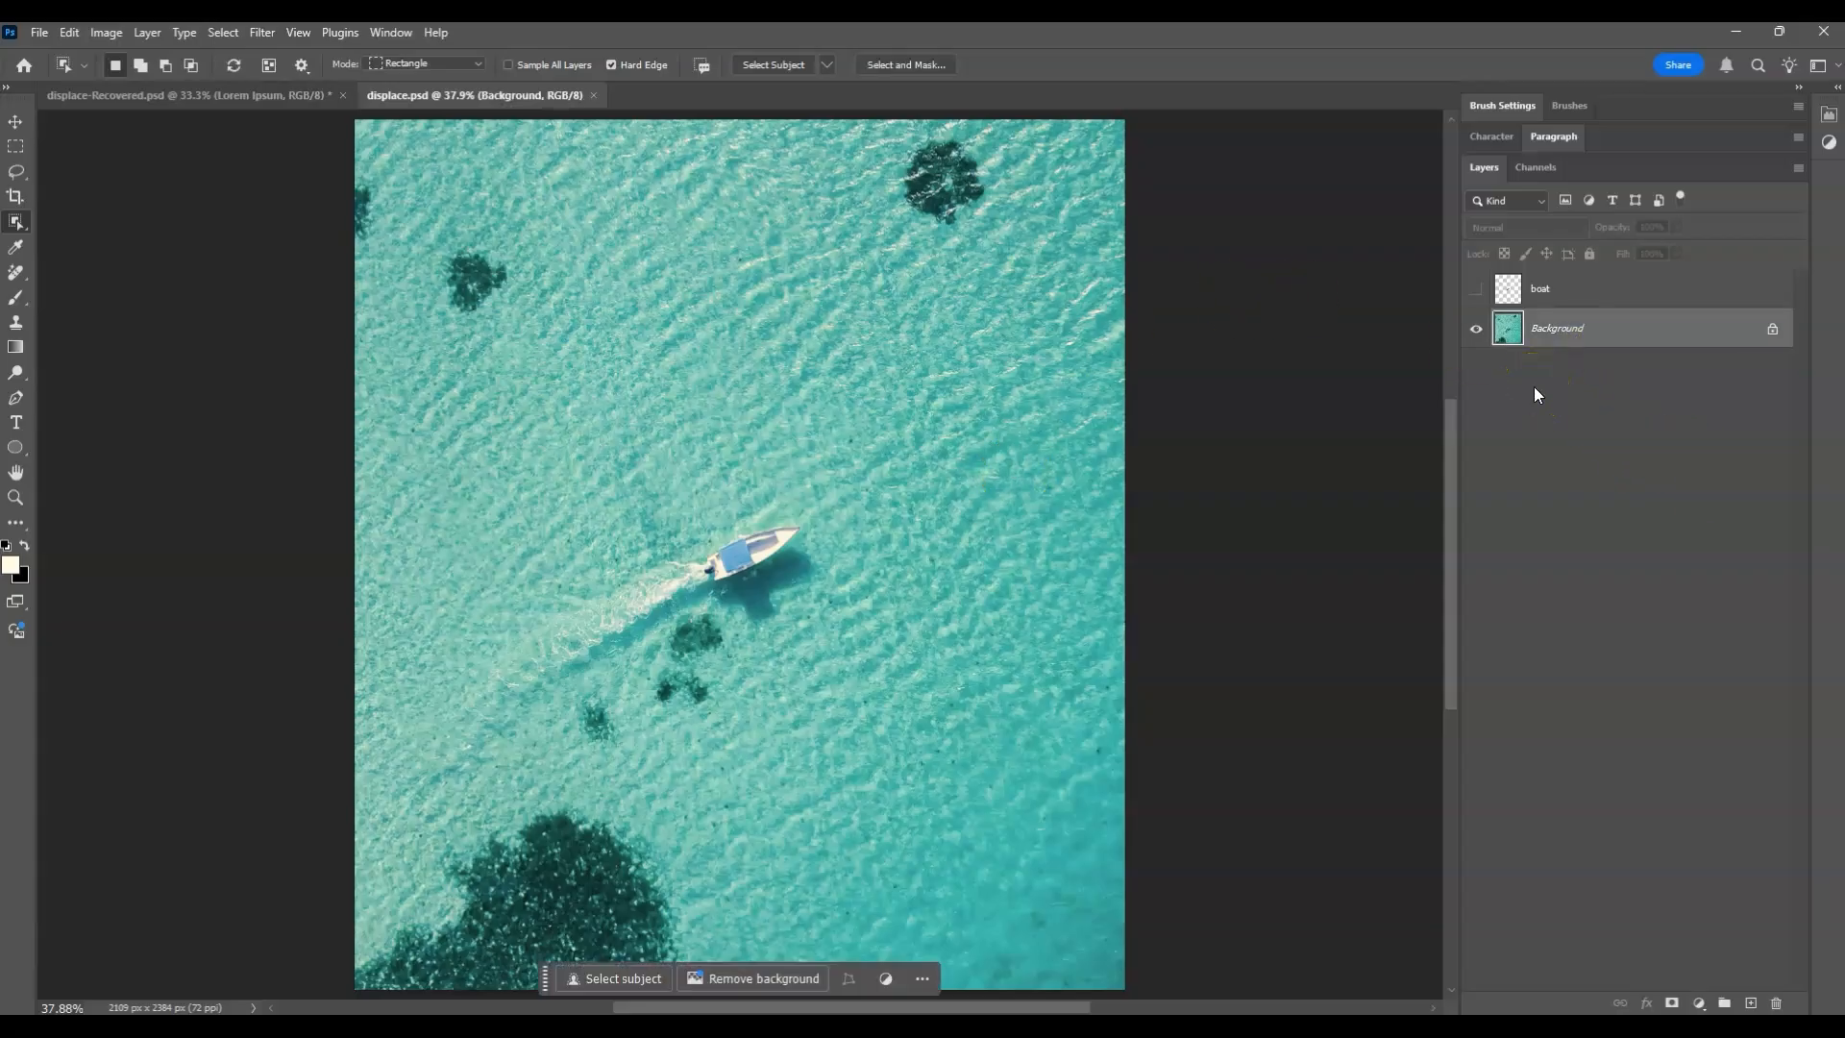
pyautogui.press('t')
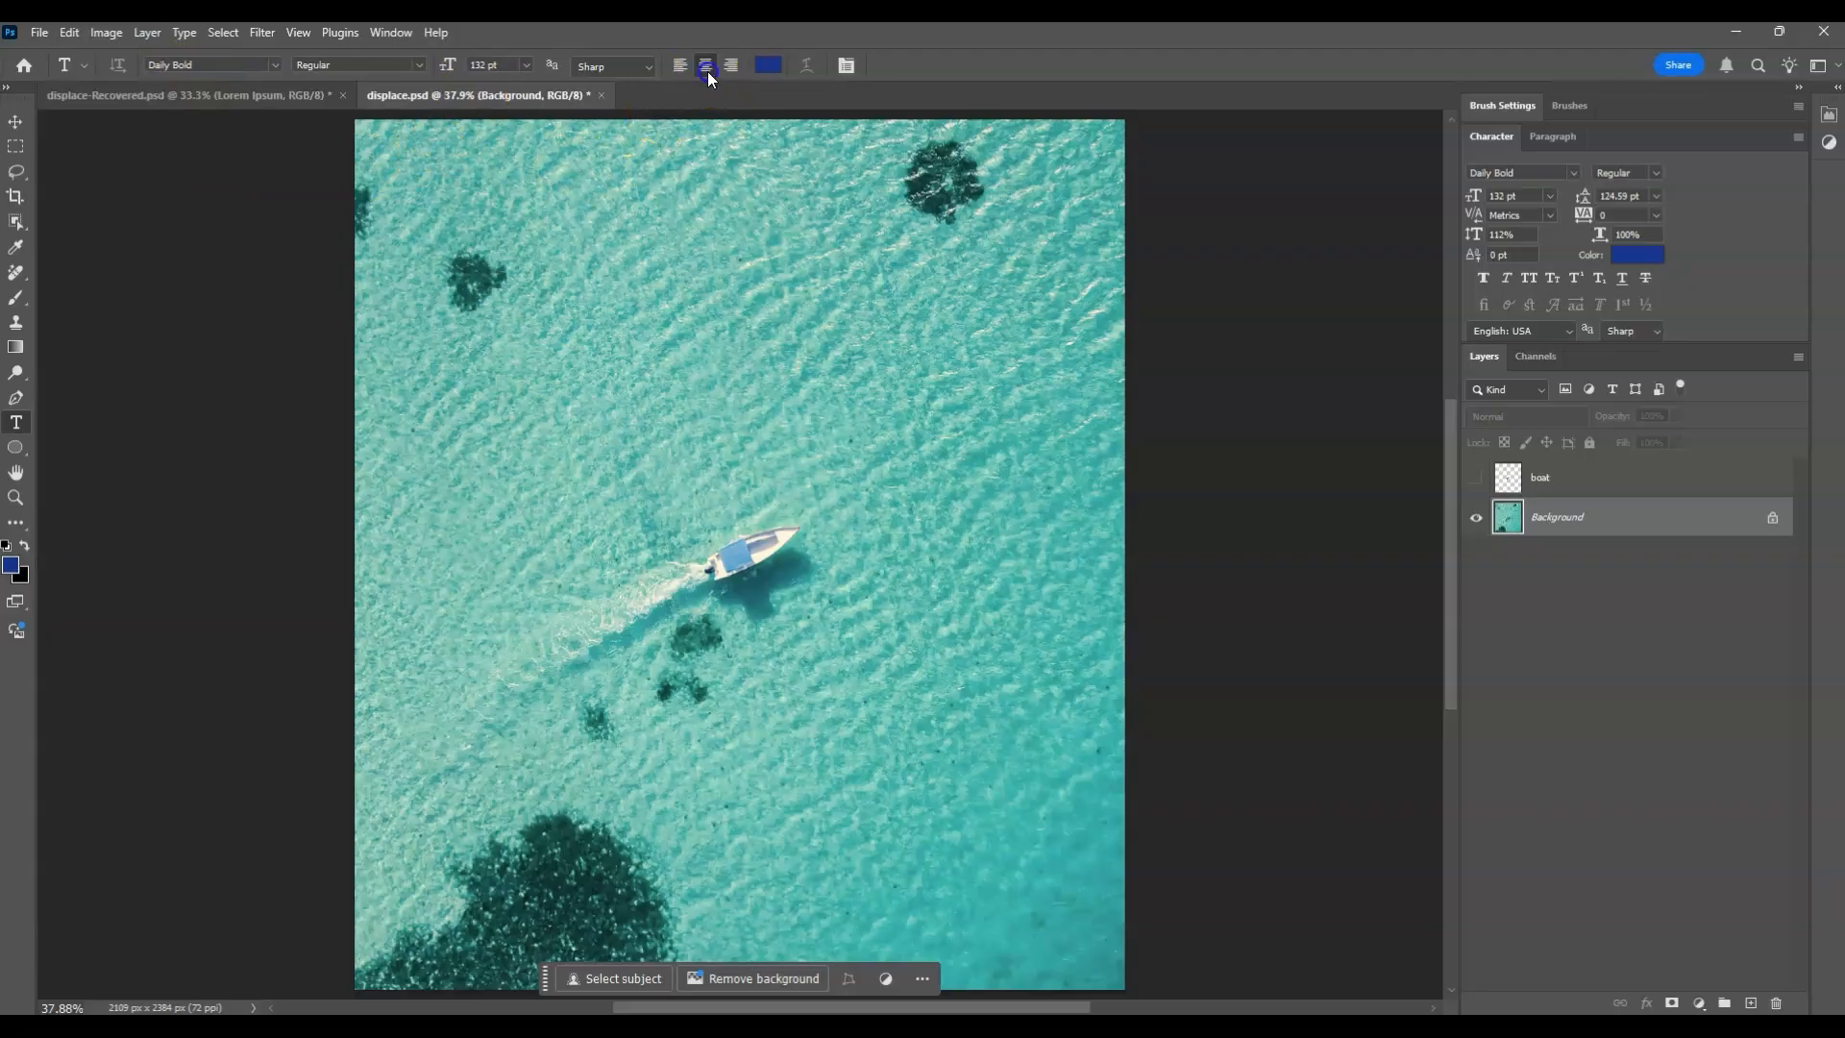
pyautogui.click(768, 64)
pyautogui.moveTo(1067, 423); pyautogui.dragTo(1202, 407)
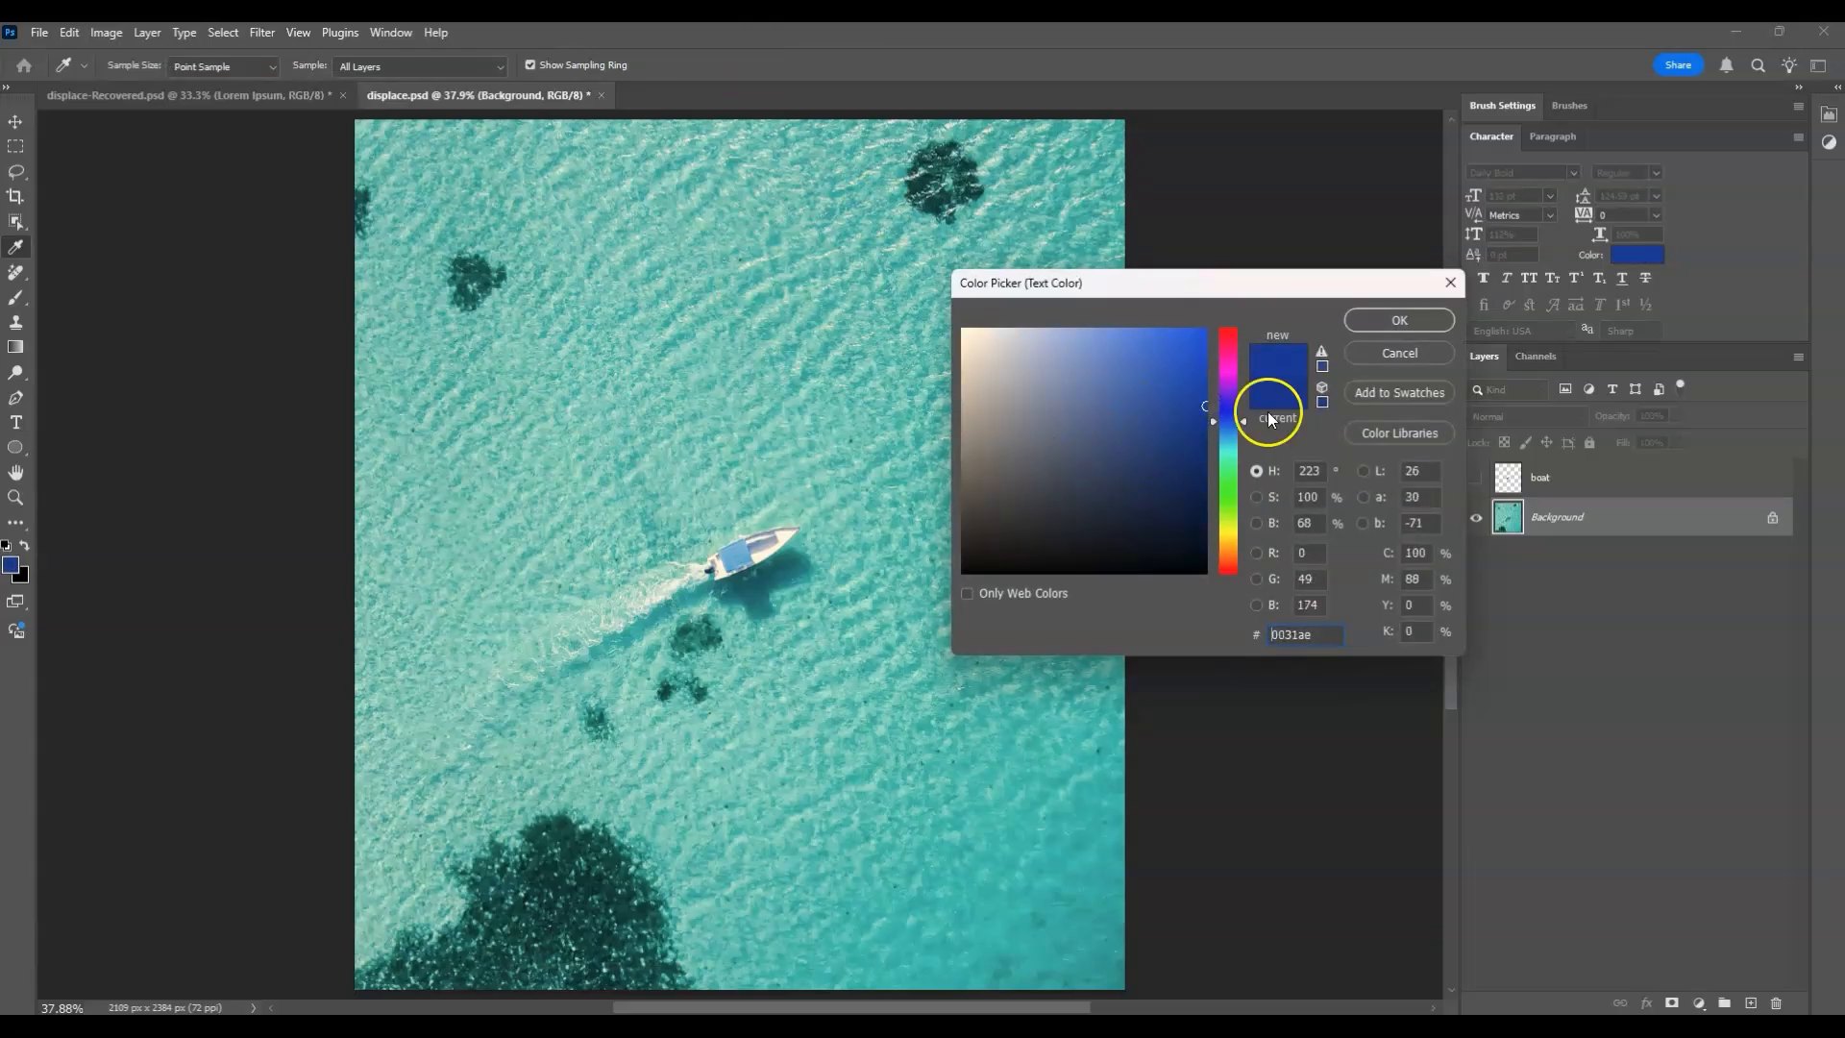
pyautogui.click(1421, 326)
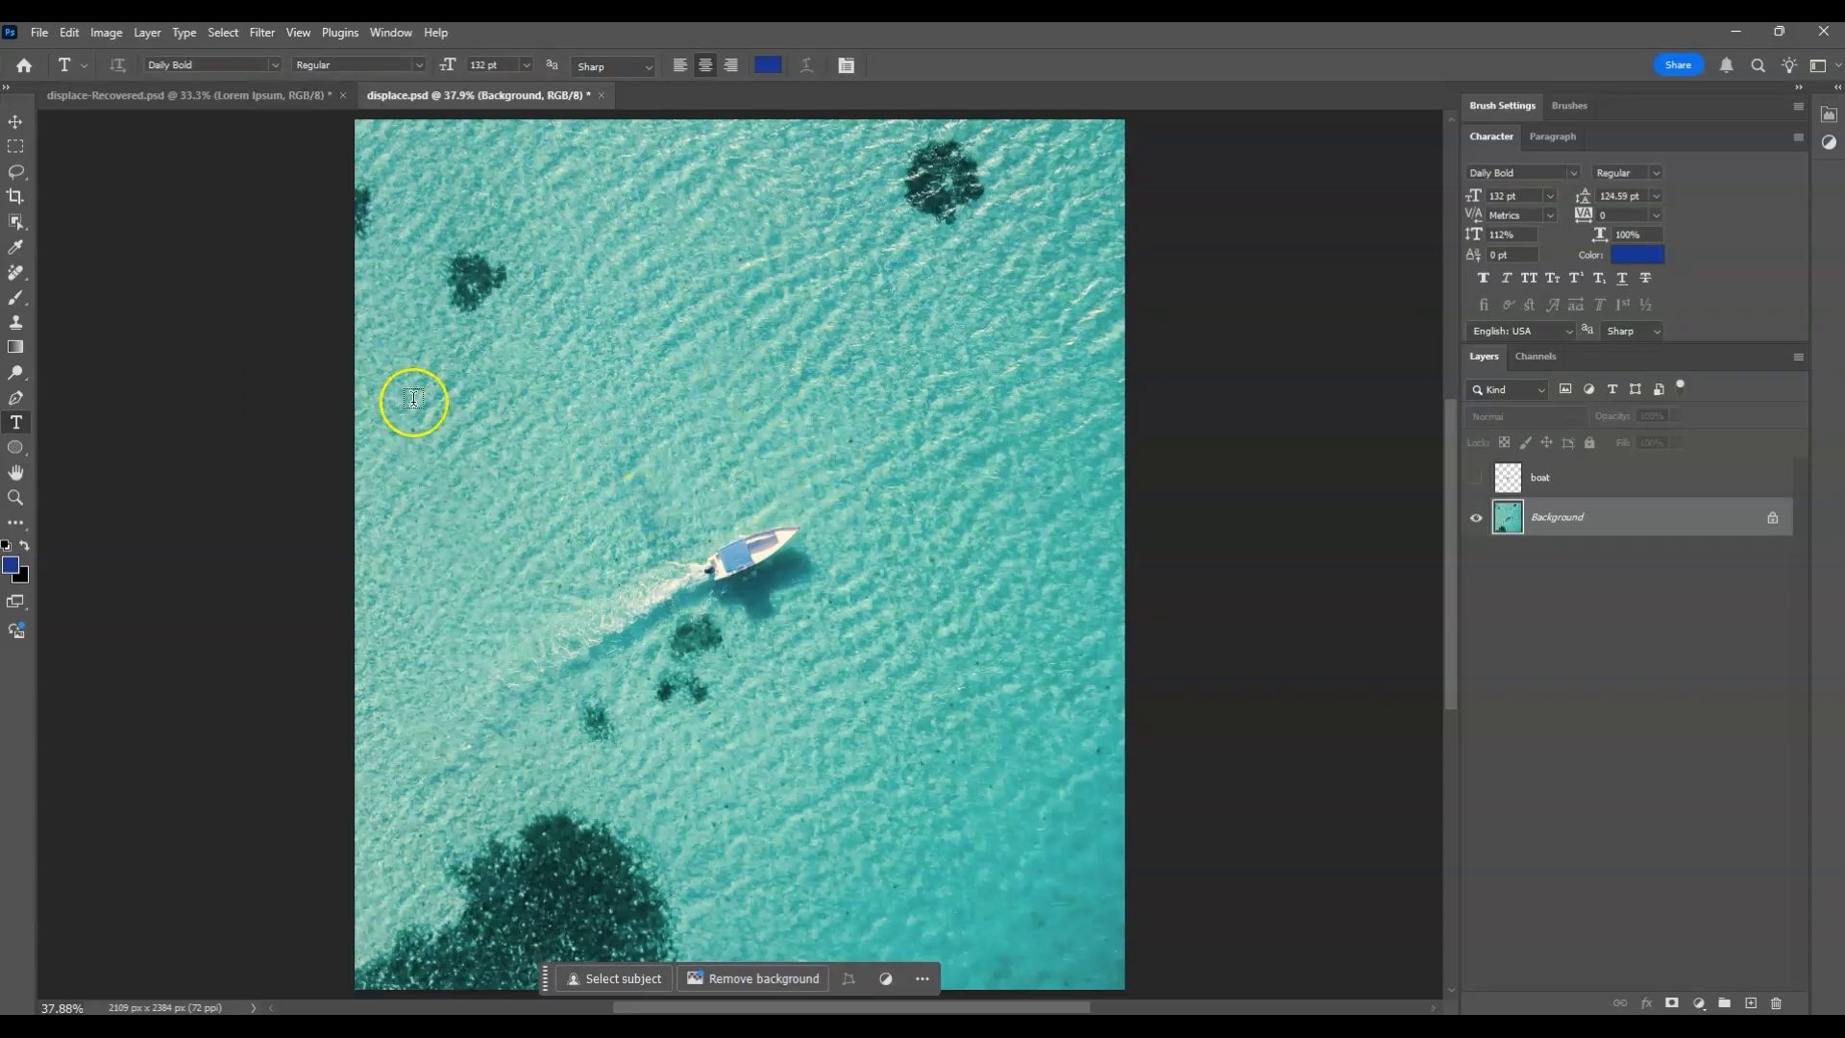
# Add the two-line text UNDERWATER TEXT above the boat in the image.
pyautogui.click(576, 423)
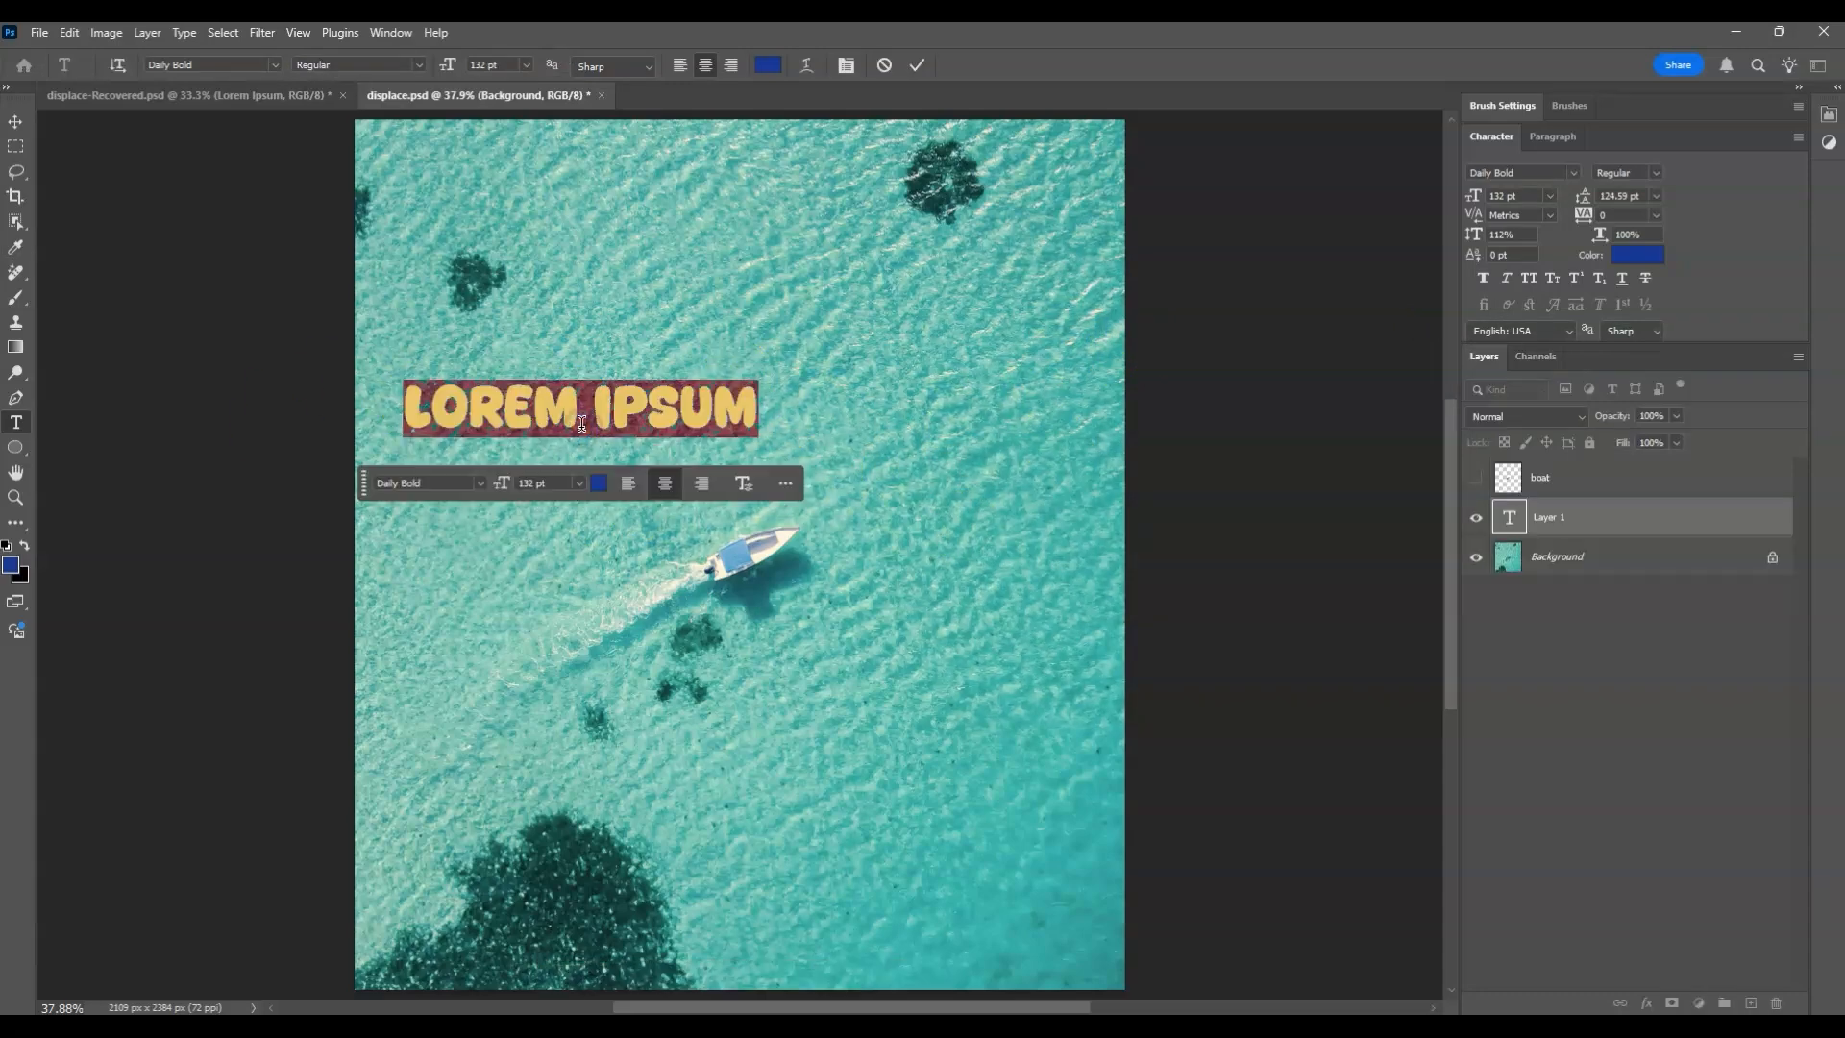
pyautogui.click(591, 418)
pyautogui.hotkey('ctrl', 'a')
pyautogui.write('UND')
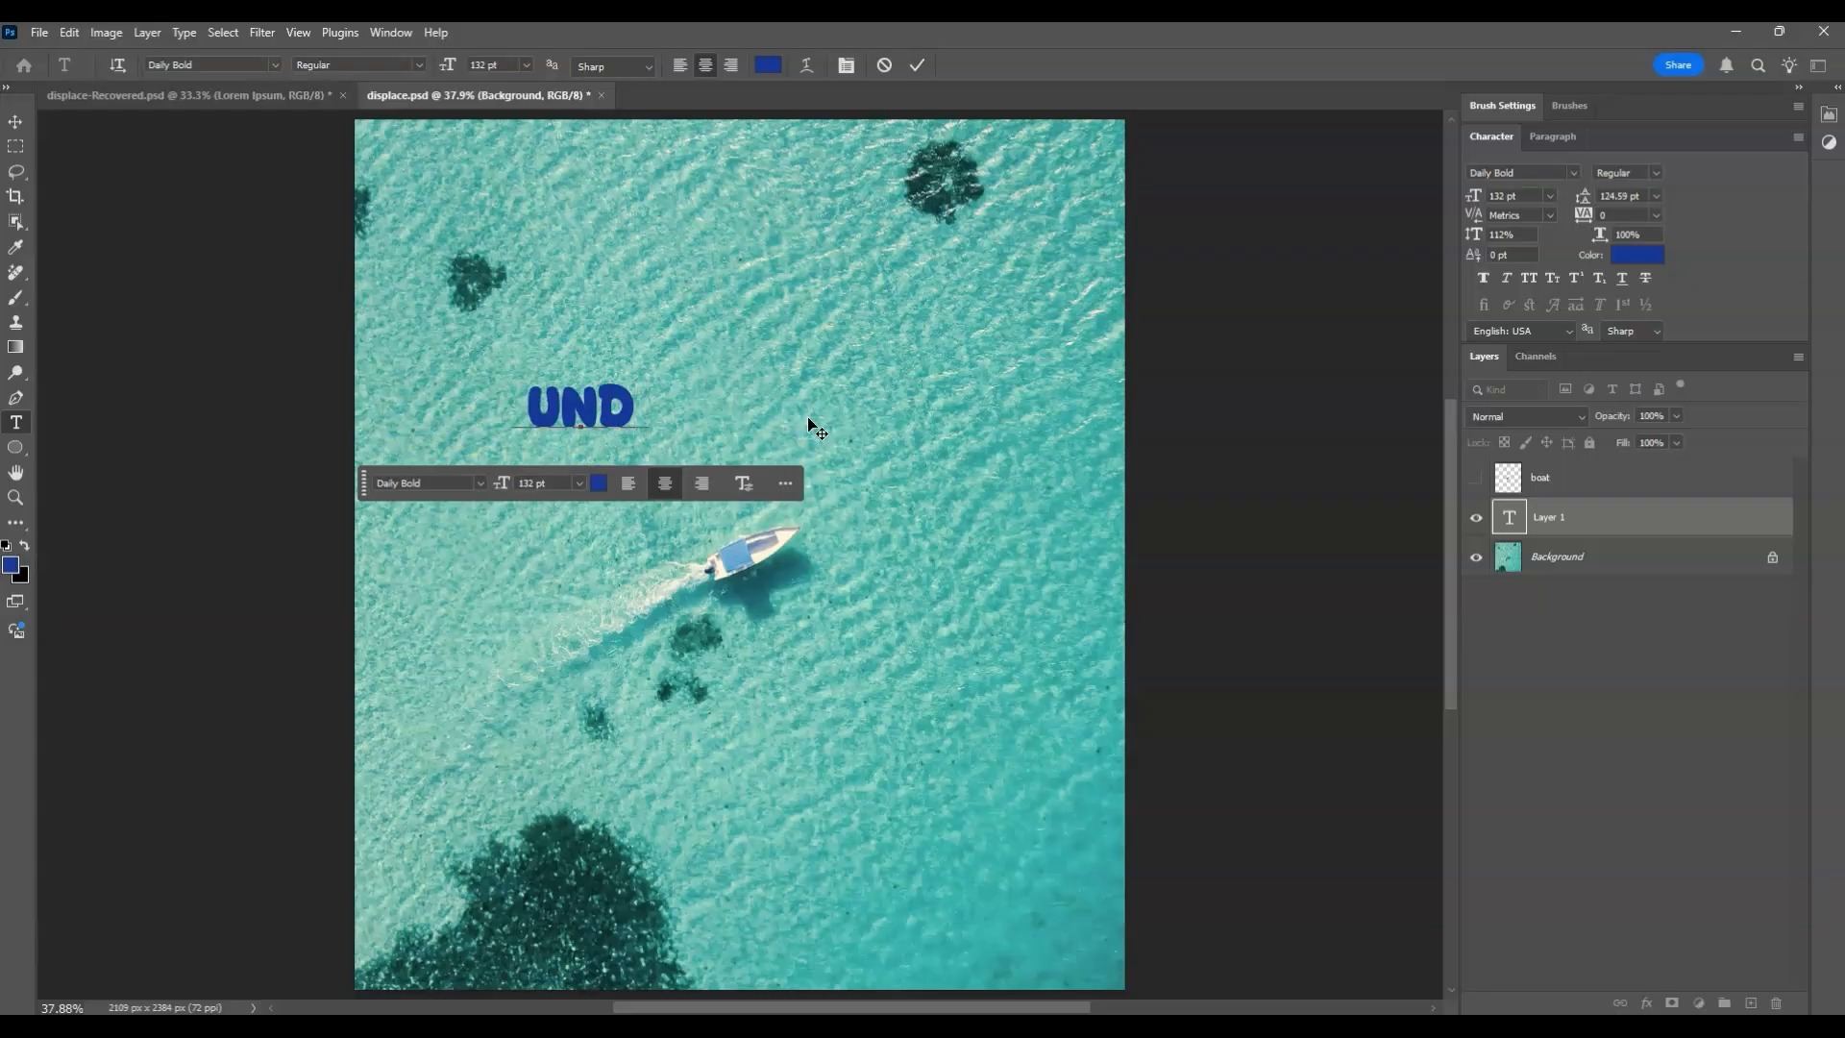
pyautogui.write('ERWATER')
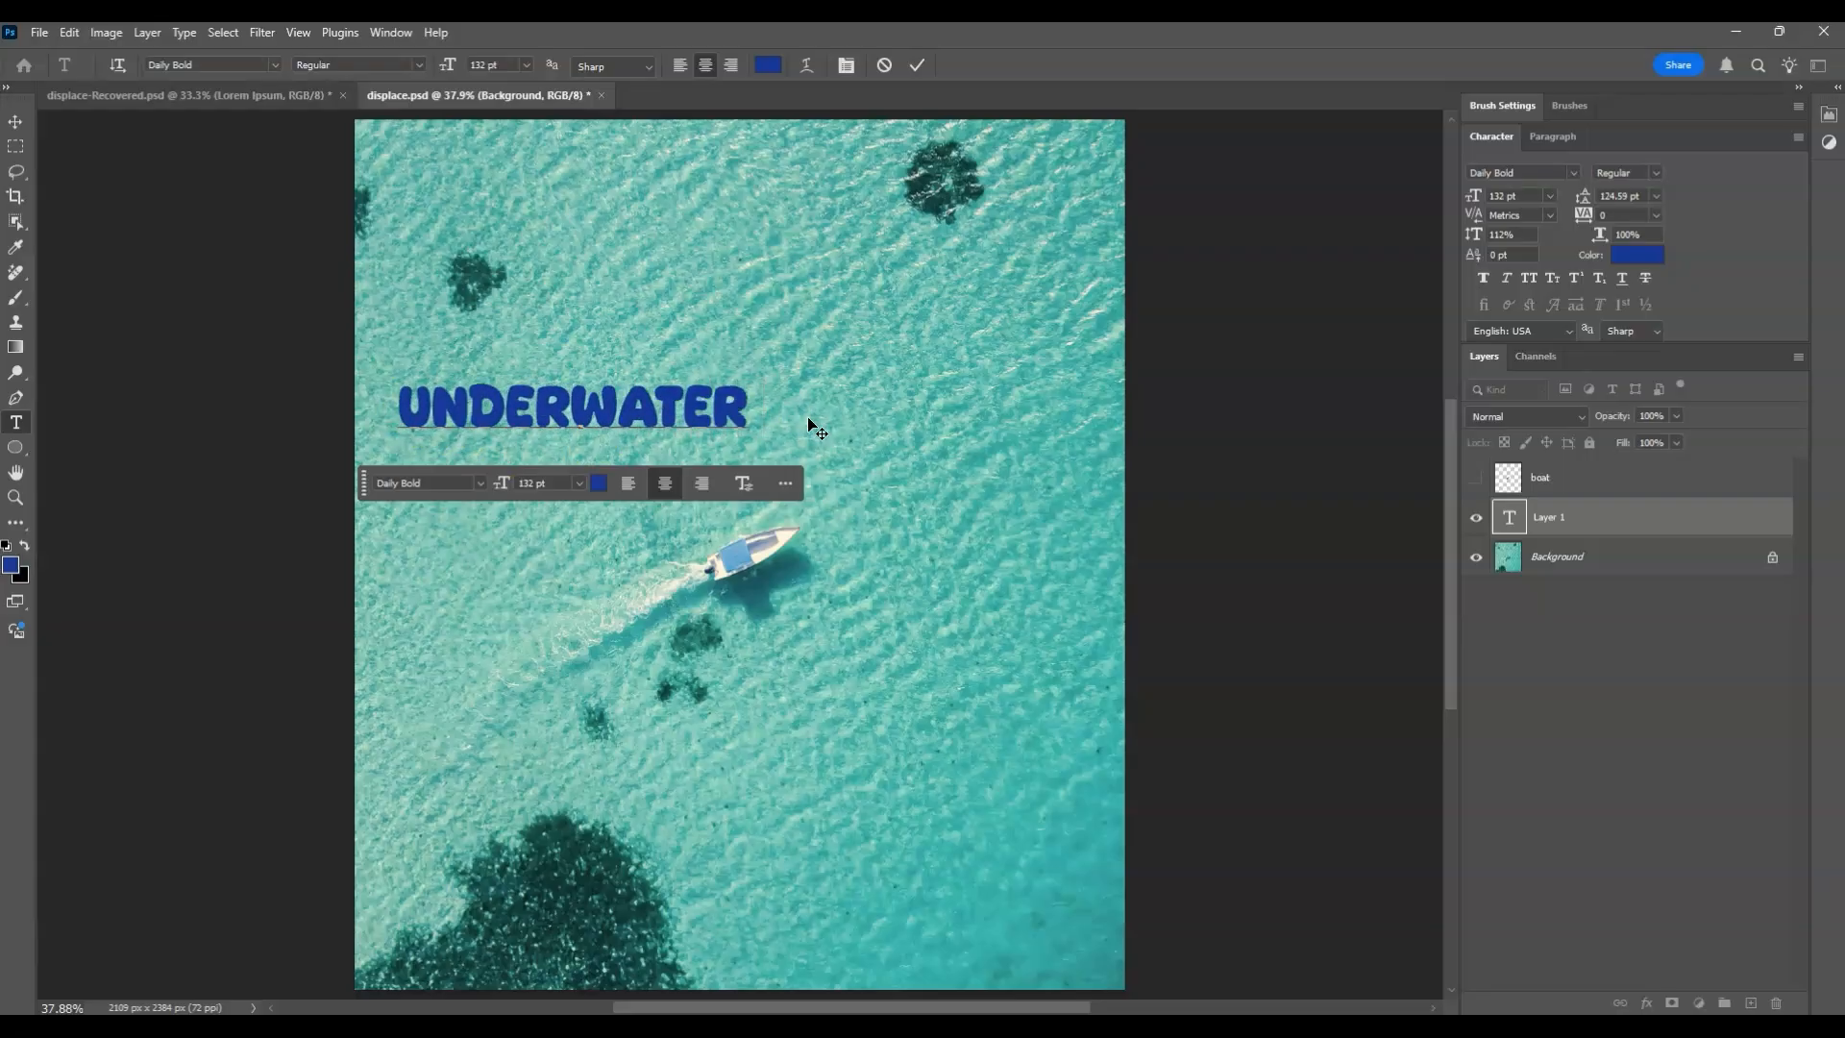
pyautogui.press('Return')
pyautogui.write('TEXT')
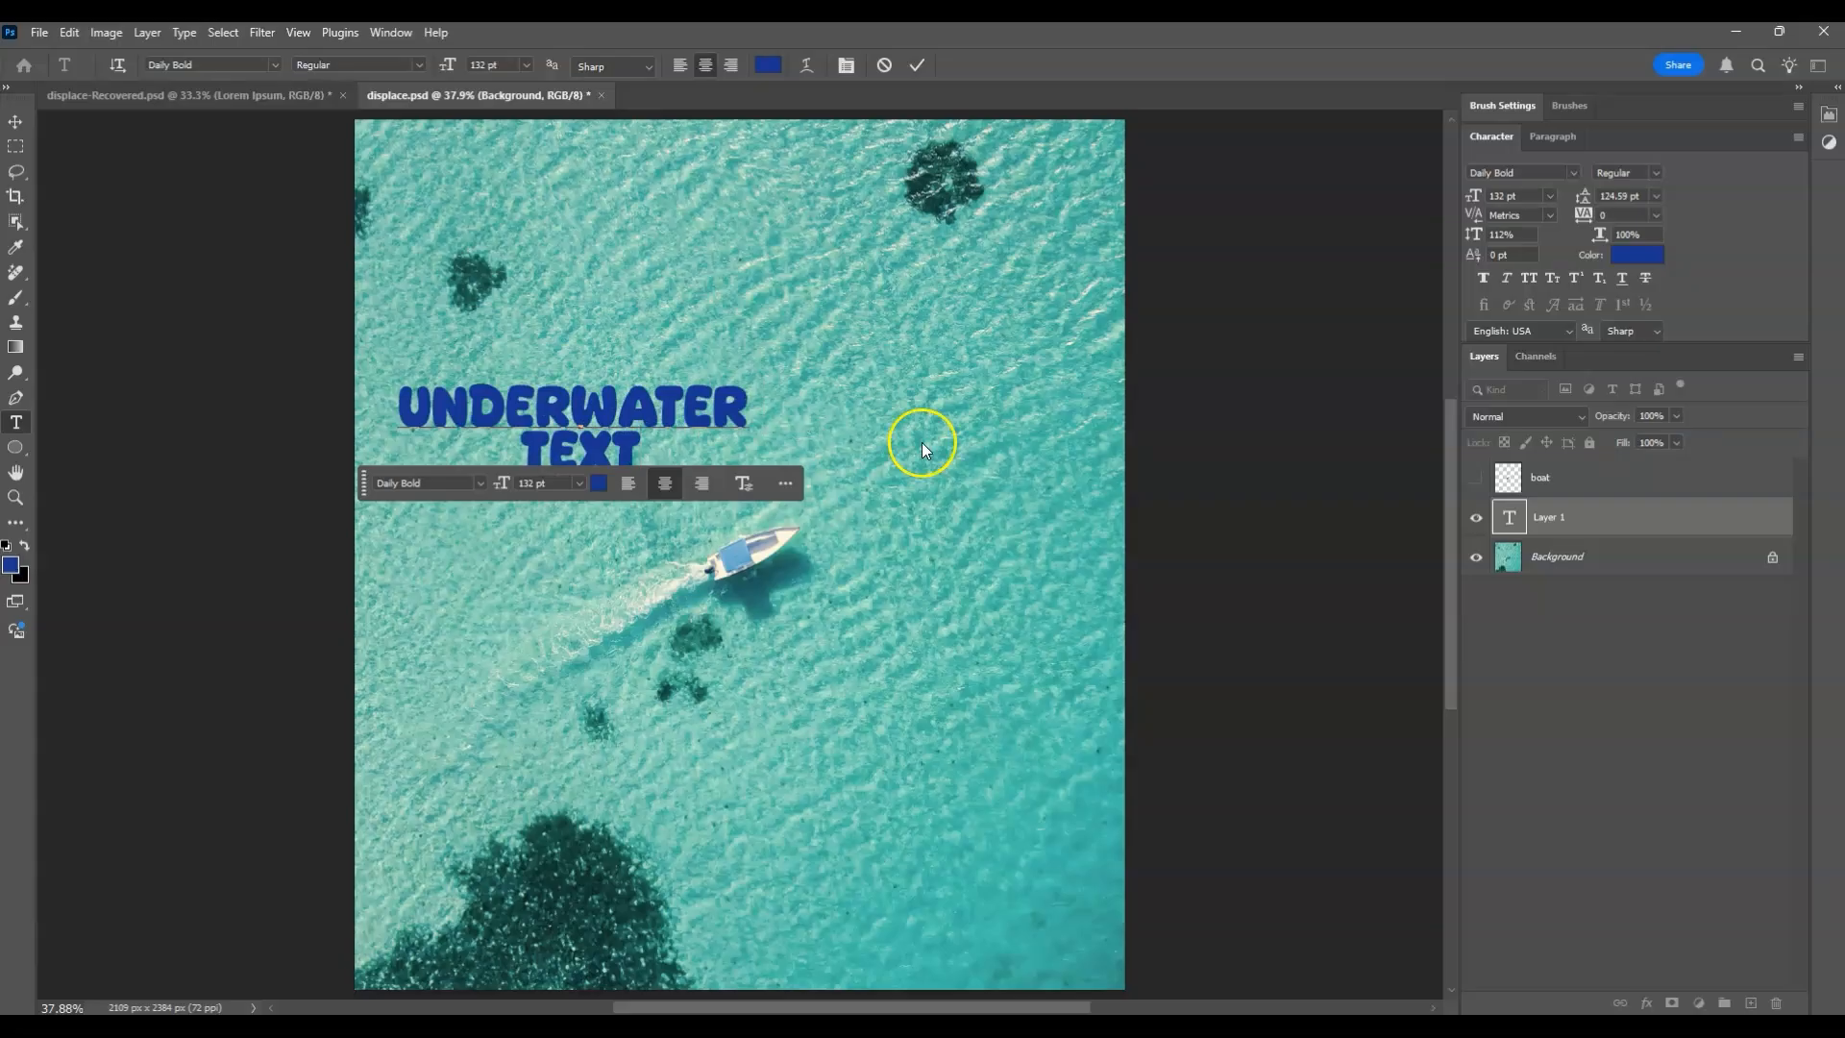
pyautogui.click(1645, 680)
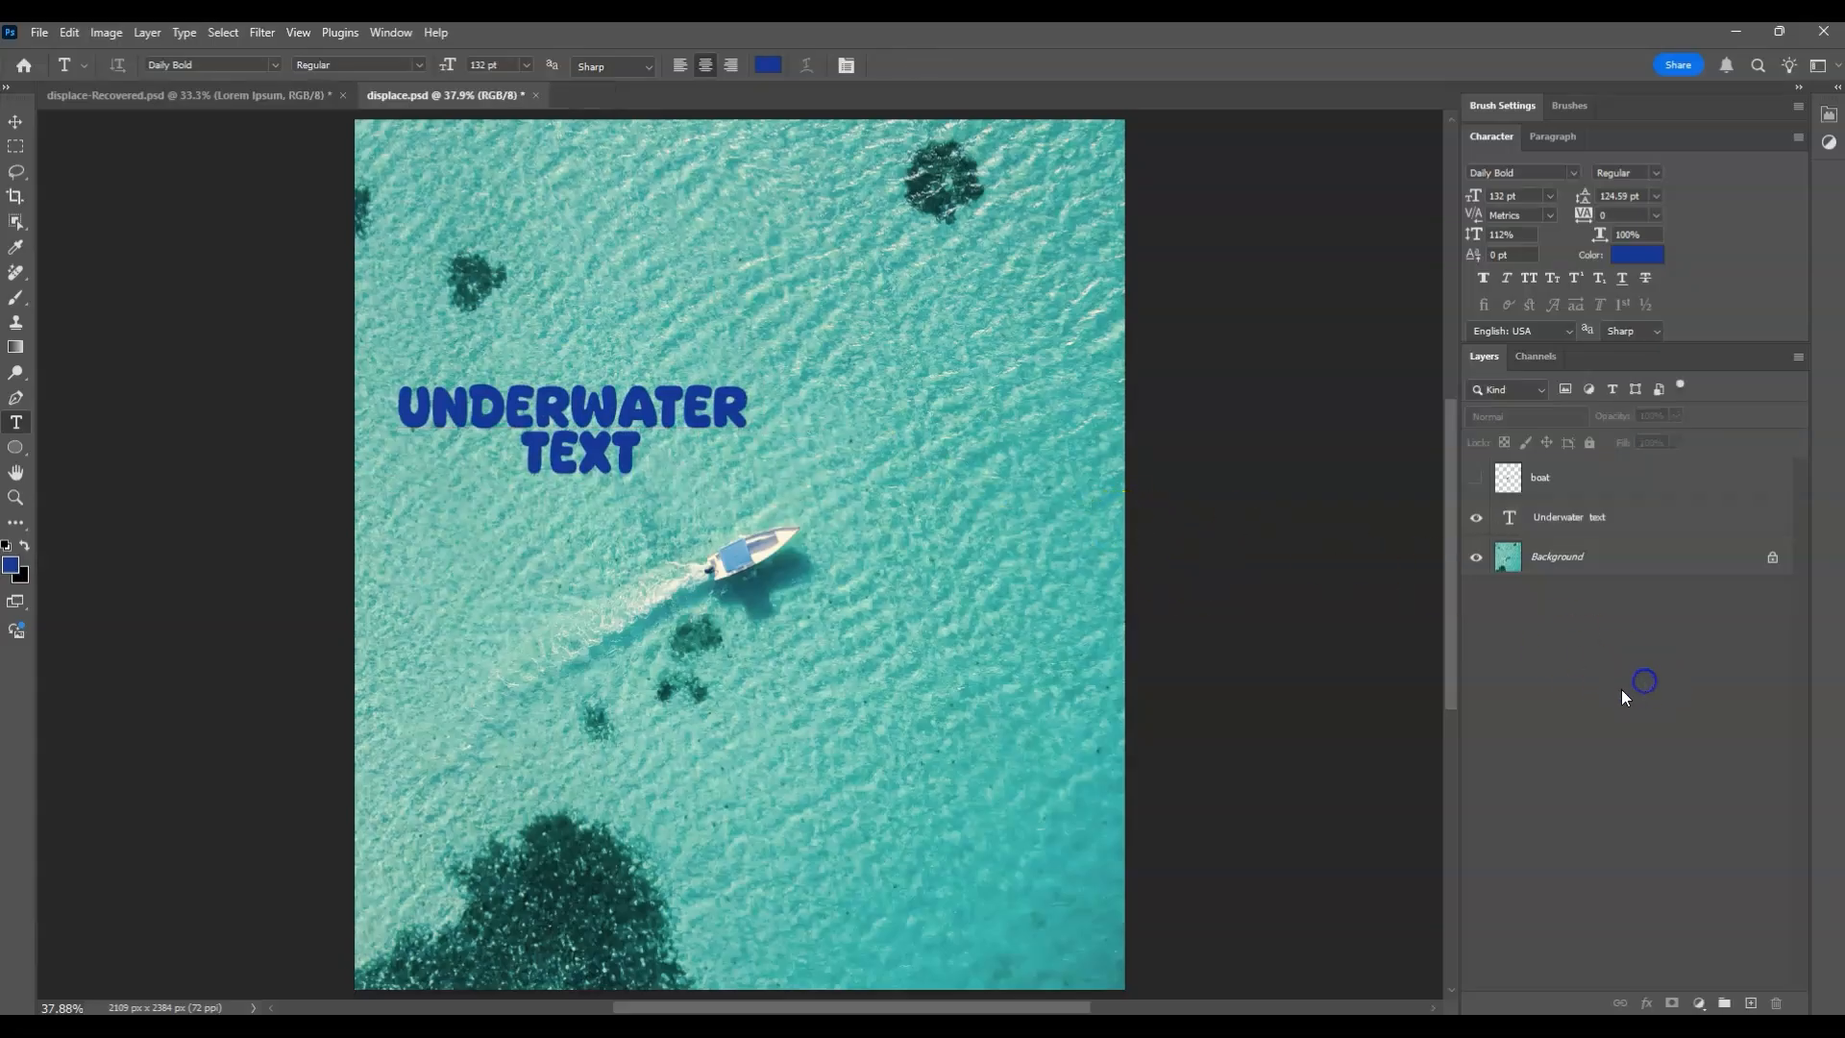
# Stretch the text layer to about 154% width and 541% height and place it across the middle of the image.
pyautogui.click(1566, 521)
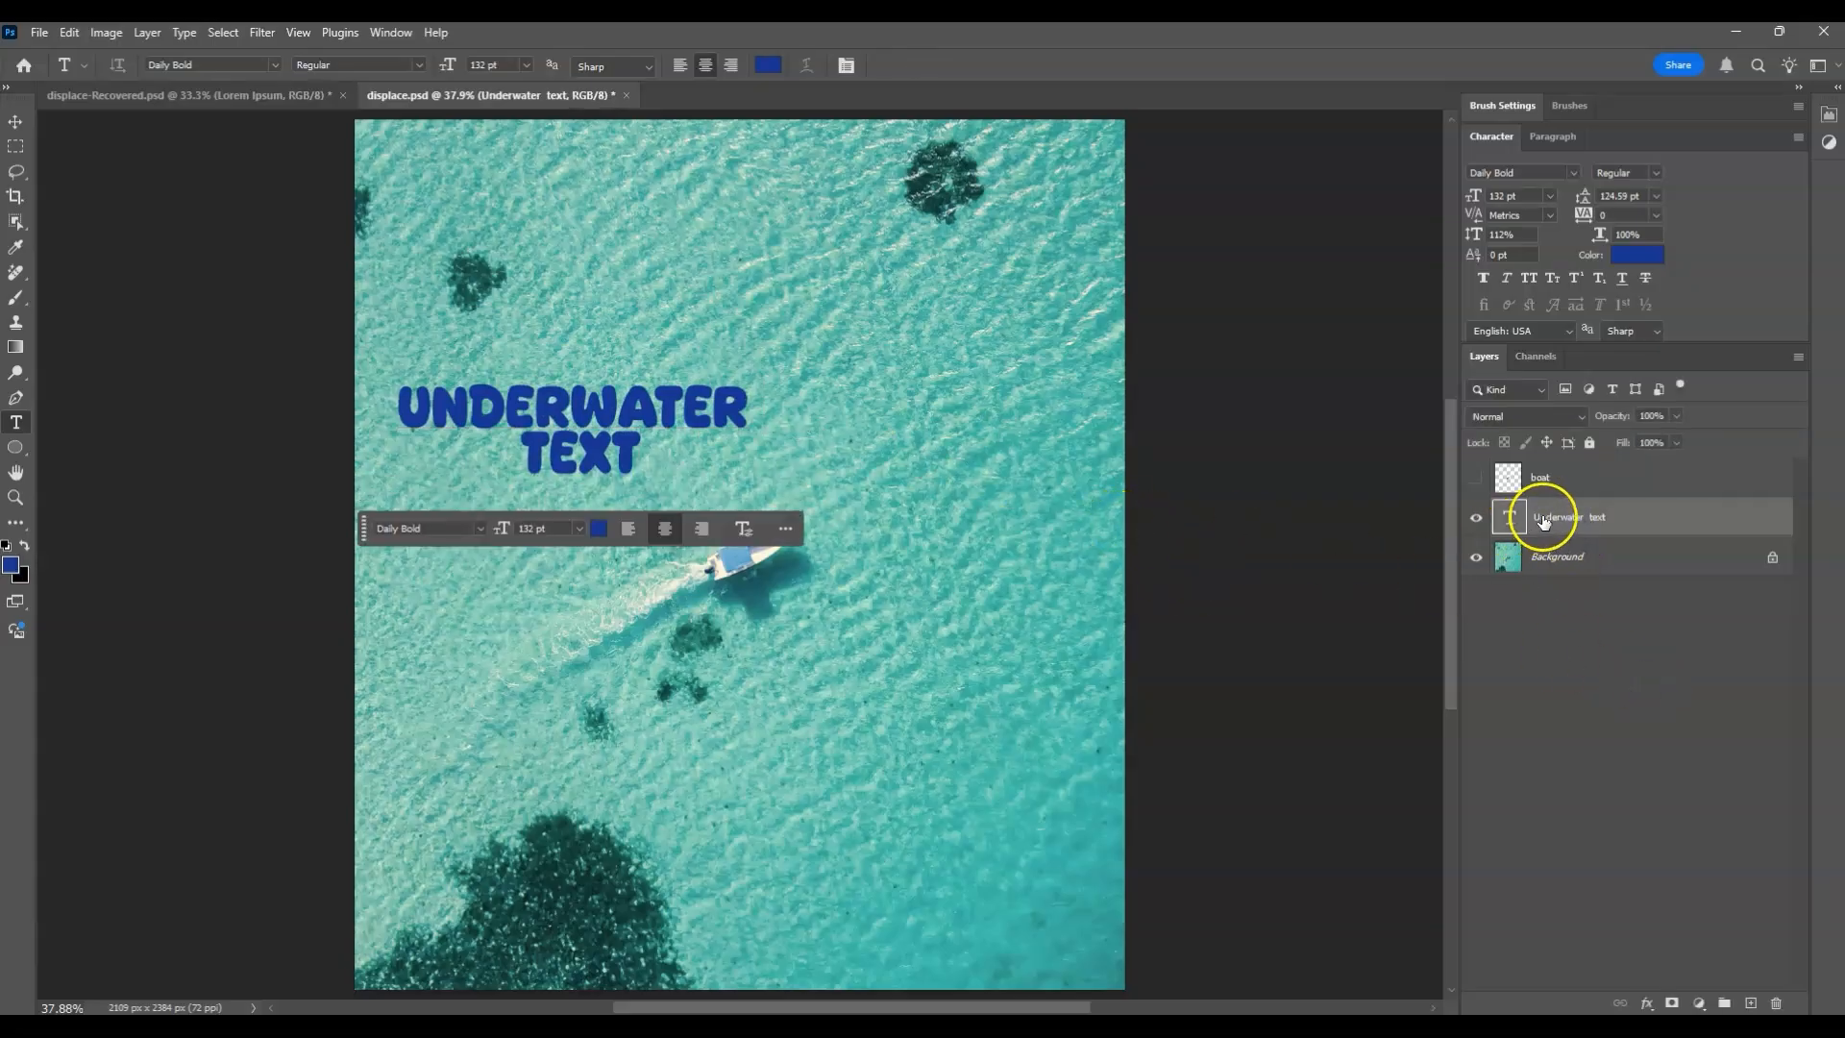
pyautogui.hotkey('ctrl', 't')
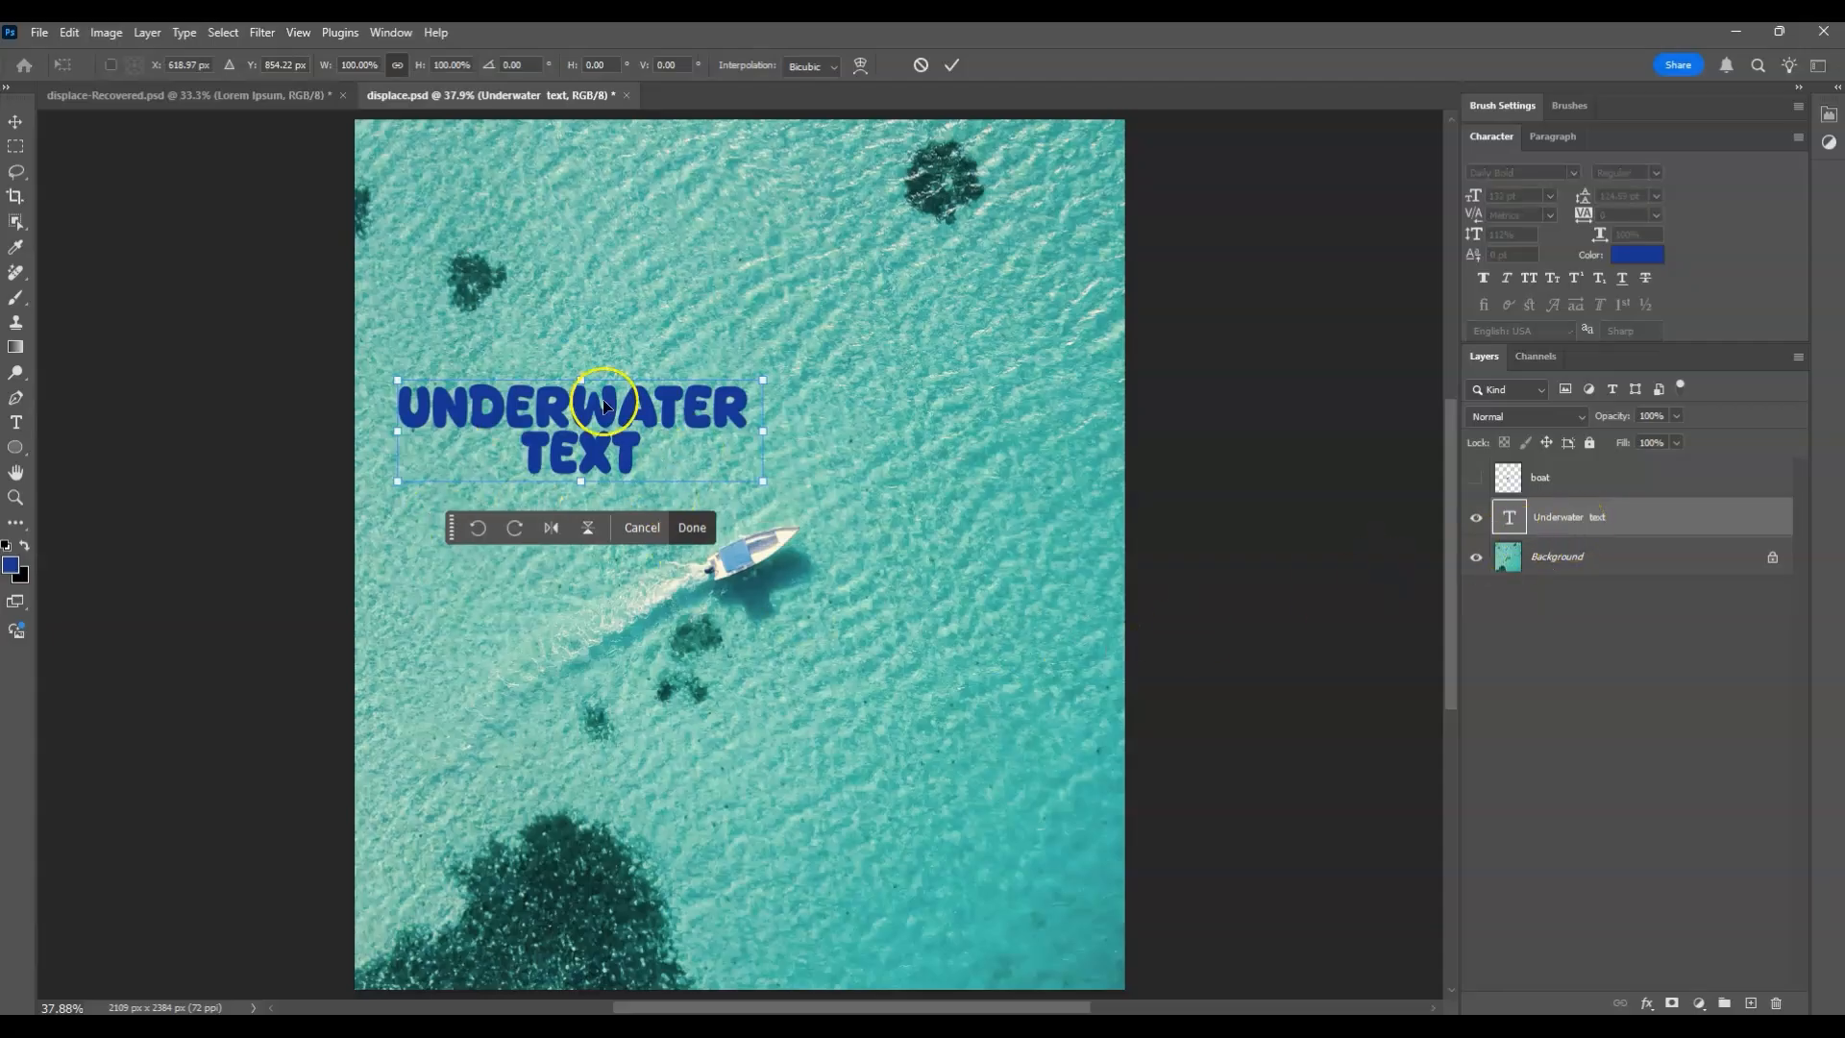
pyautogui.moveTo(605, 405); pyautogui.dragTo(700, 523)
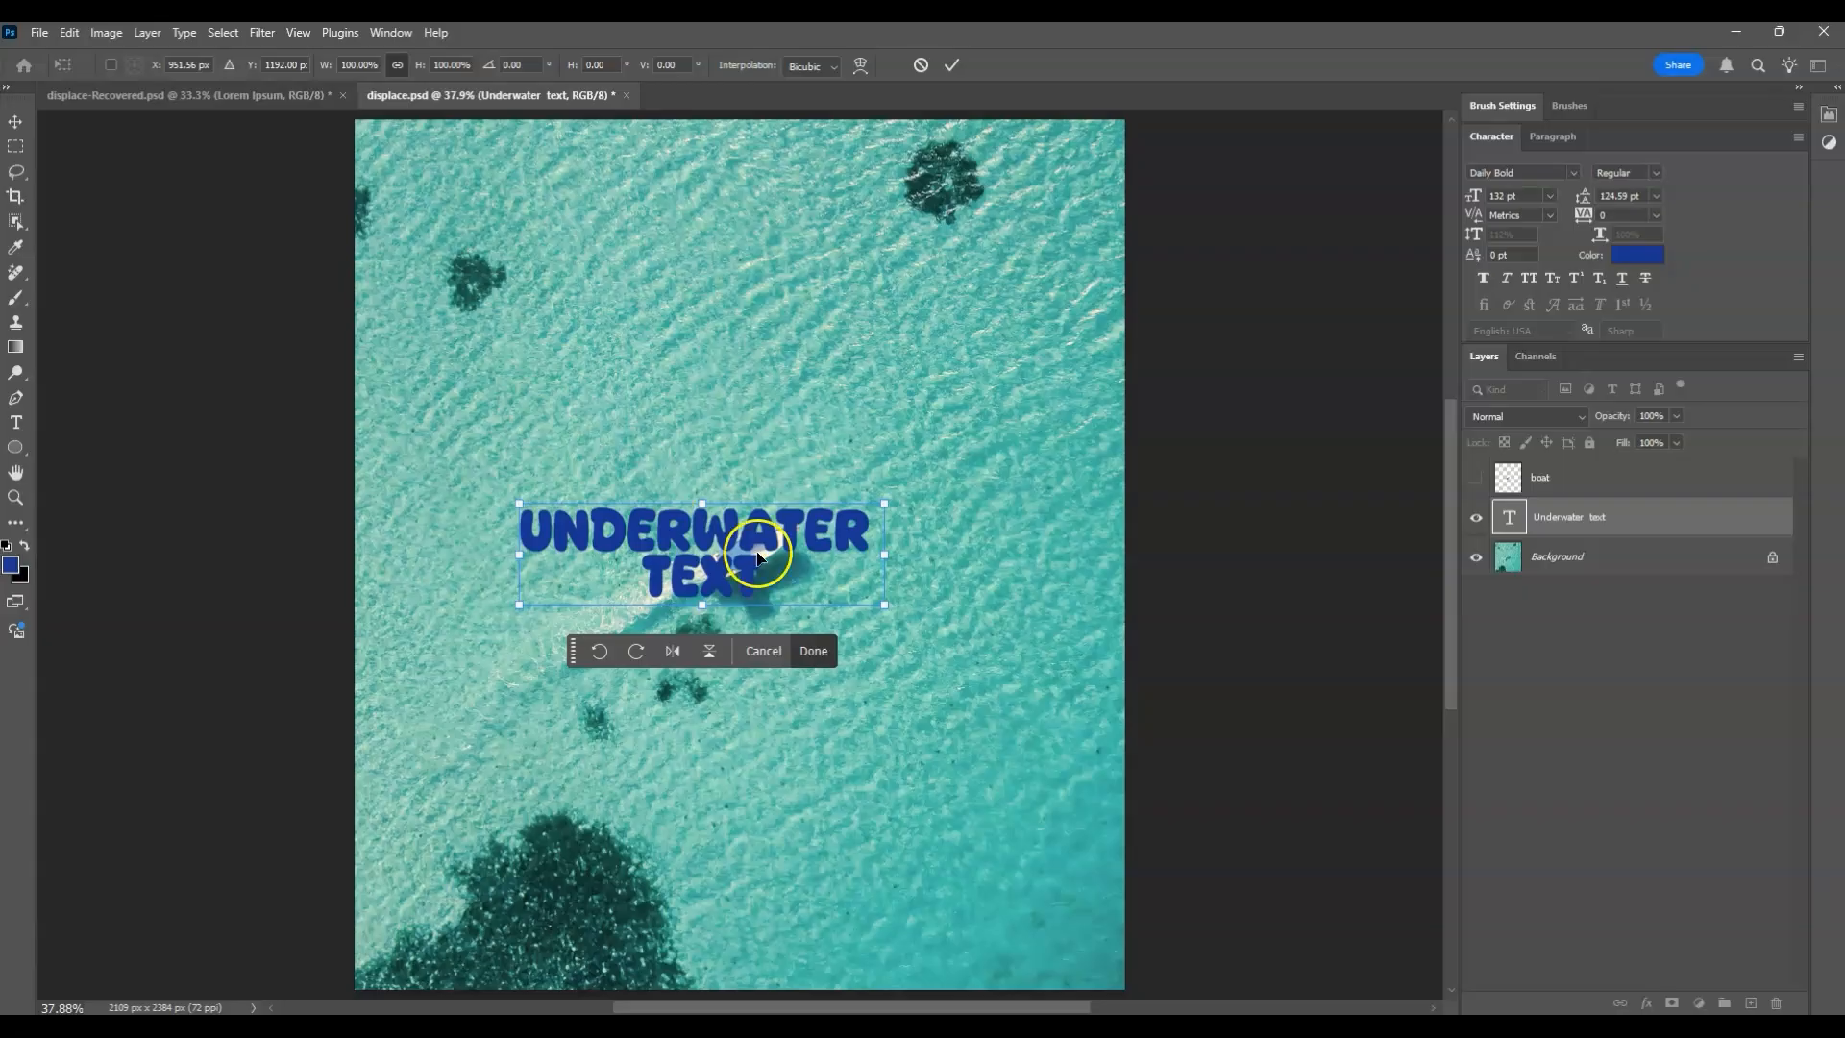
pyautogui.moveTo(702, 503); pyautogui.dragTo(708, 304)
pyautogui.moveTo(687, 447); pyautogui.dragTo(708, 574)
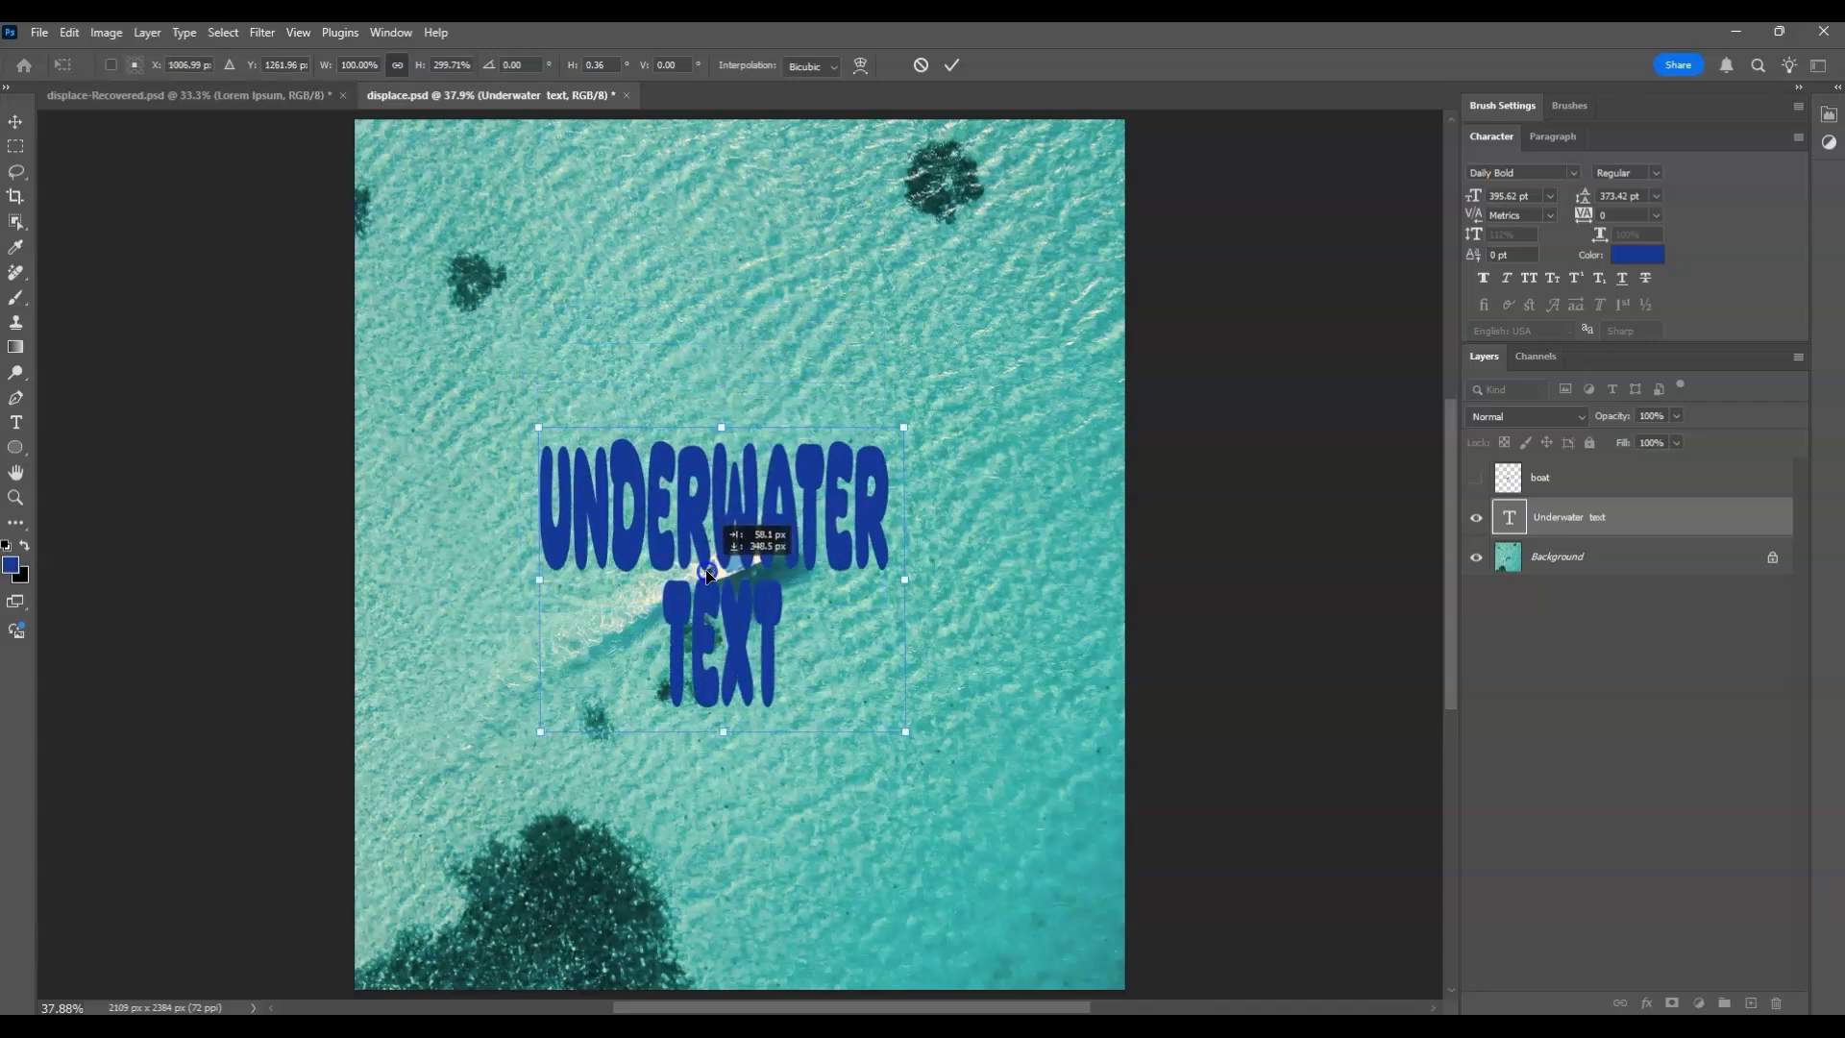
pyautogui.moveTo(721, 428); pyautogui.dragTo(709, 375)
pyautogui.click(734, 692)
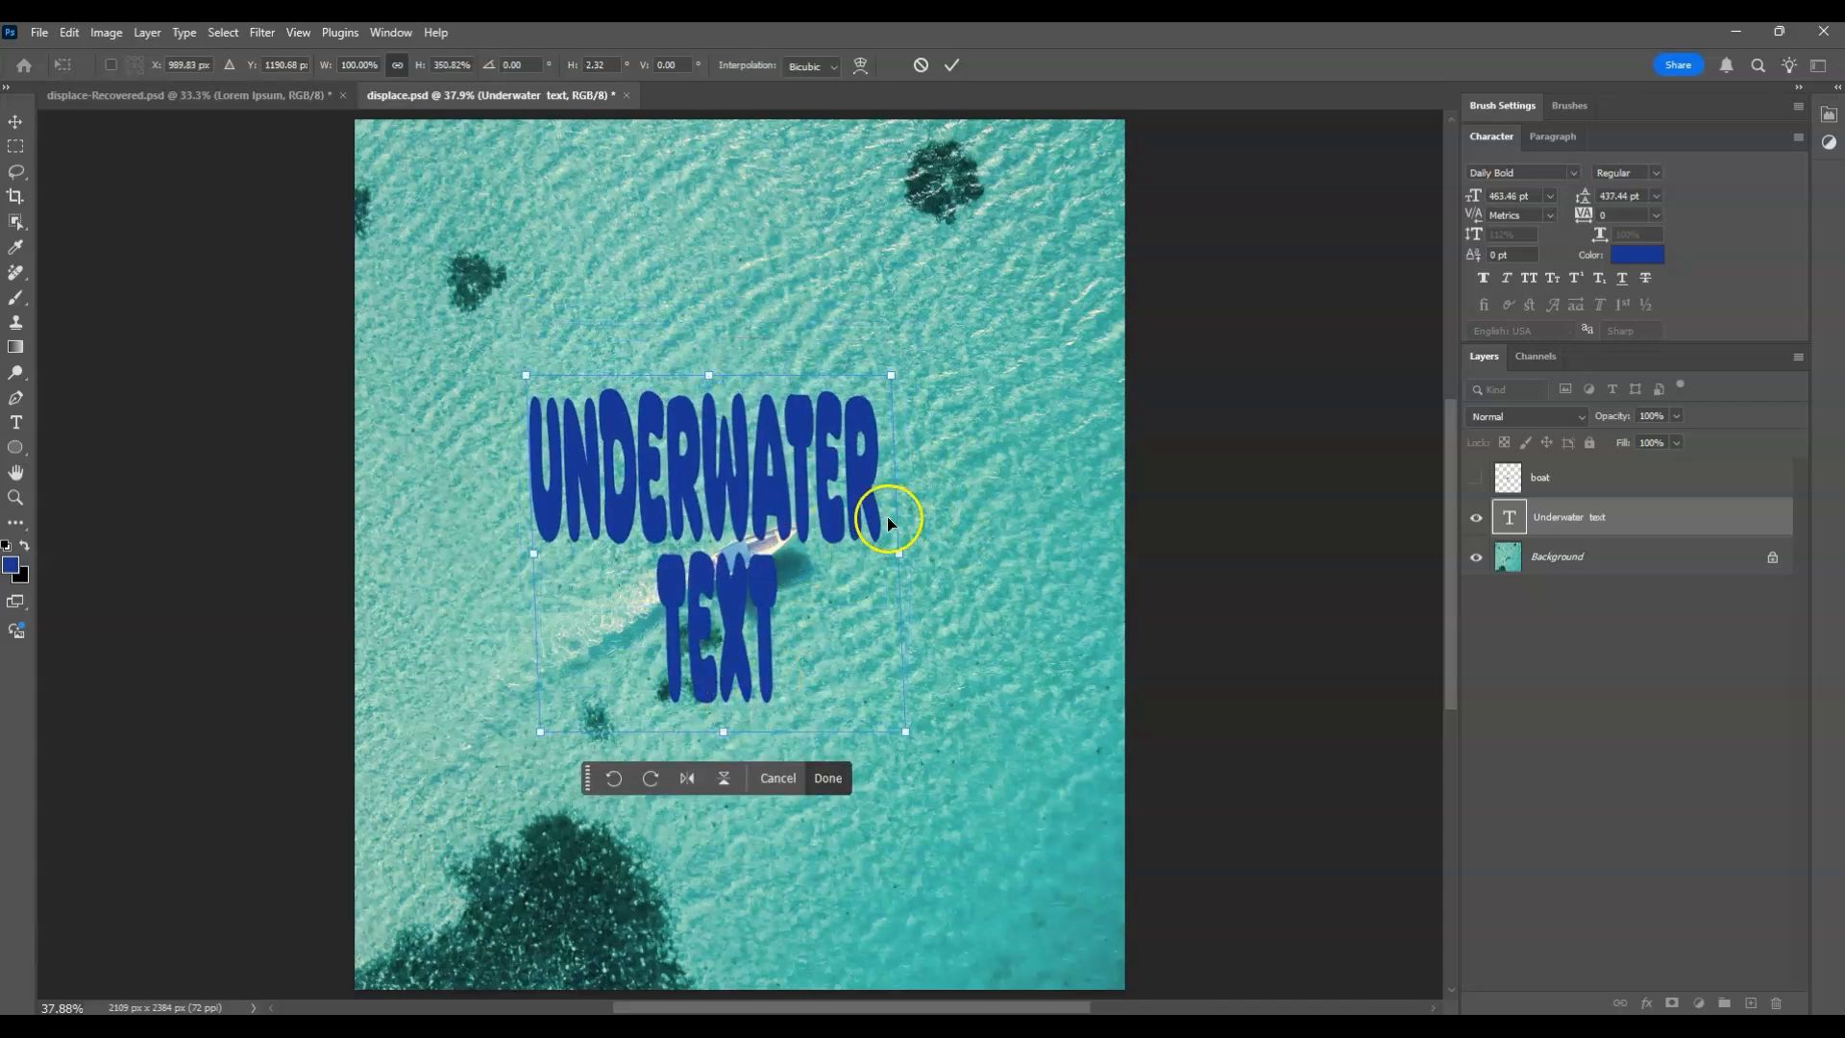
pyautogui.moveTo(892, 375); pyautogui.dragTo(975, 259)
pyautogui.moveTo(740, 547); pyautogui.dragTo(708, 640)
pyautogui.moveTo(731, 355); pyautogui.dragTo(739, 274)
pyautogui.moveTo(721, 488); pyautogui.dragTo(753, 582)
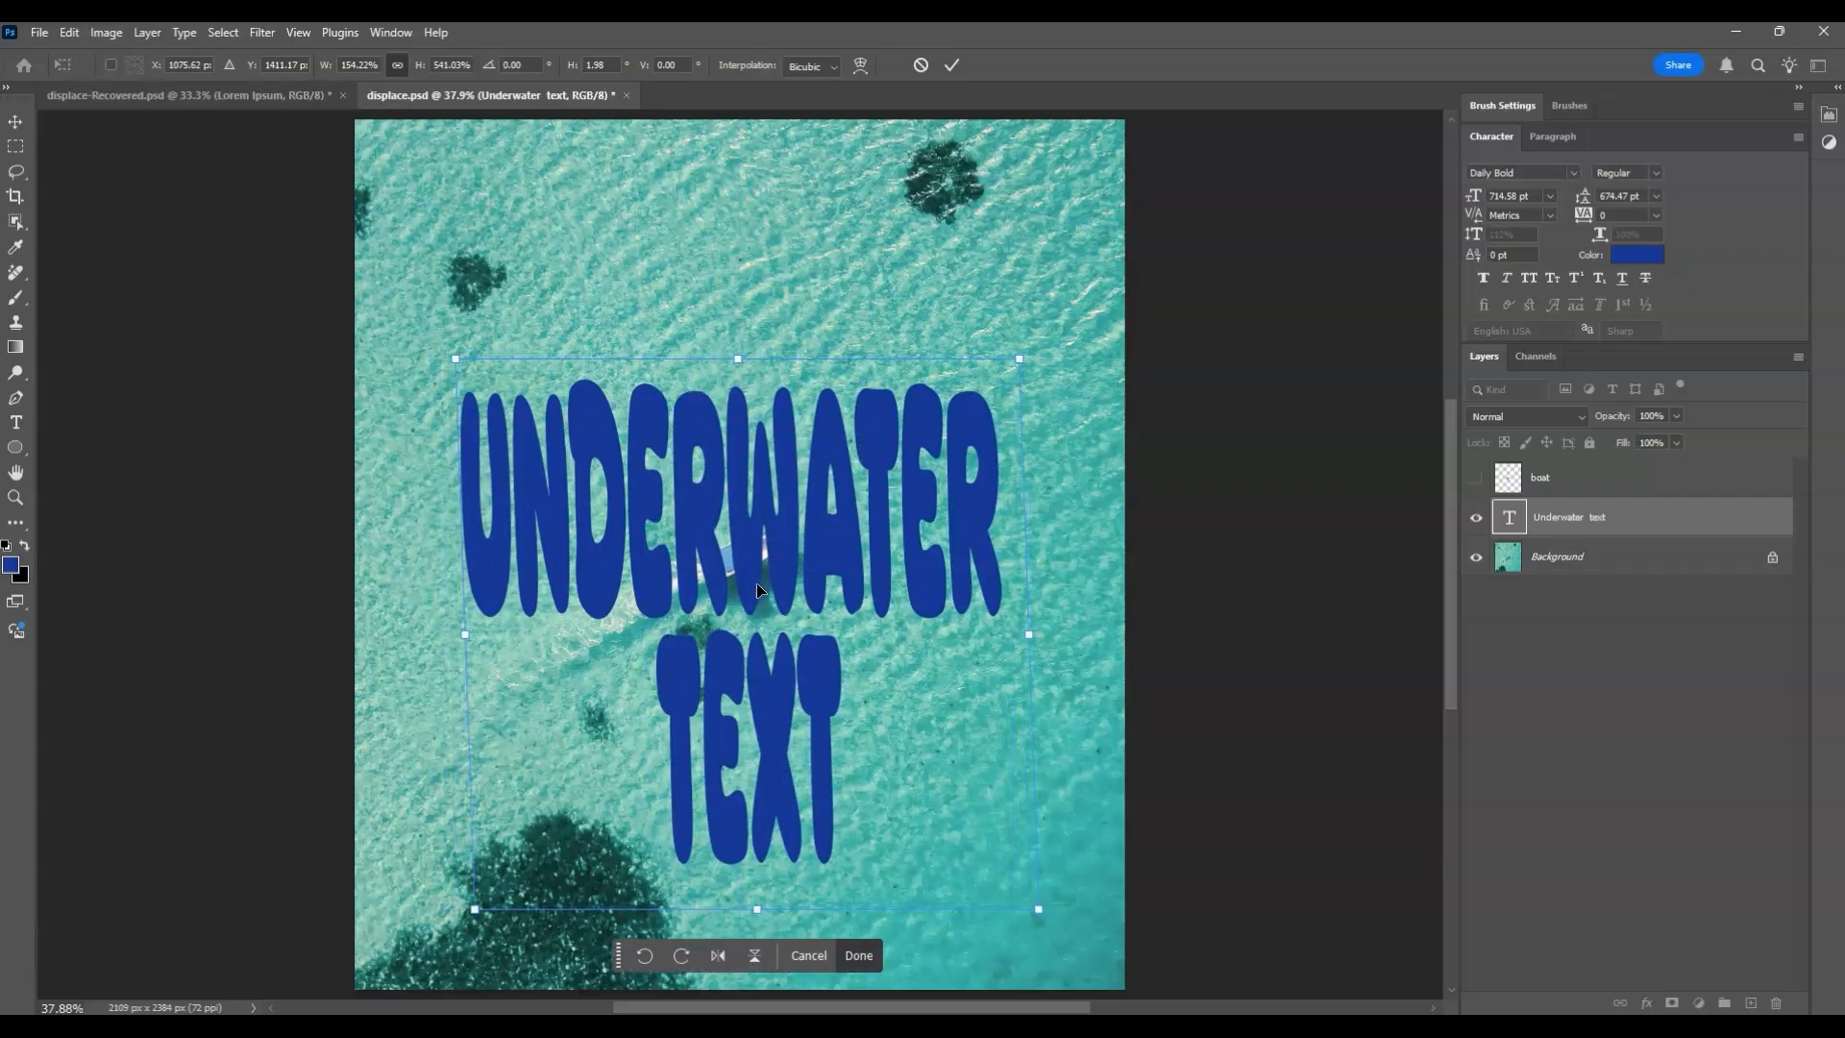
pyautogui.press('Return')
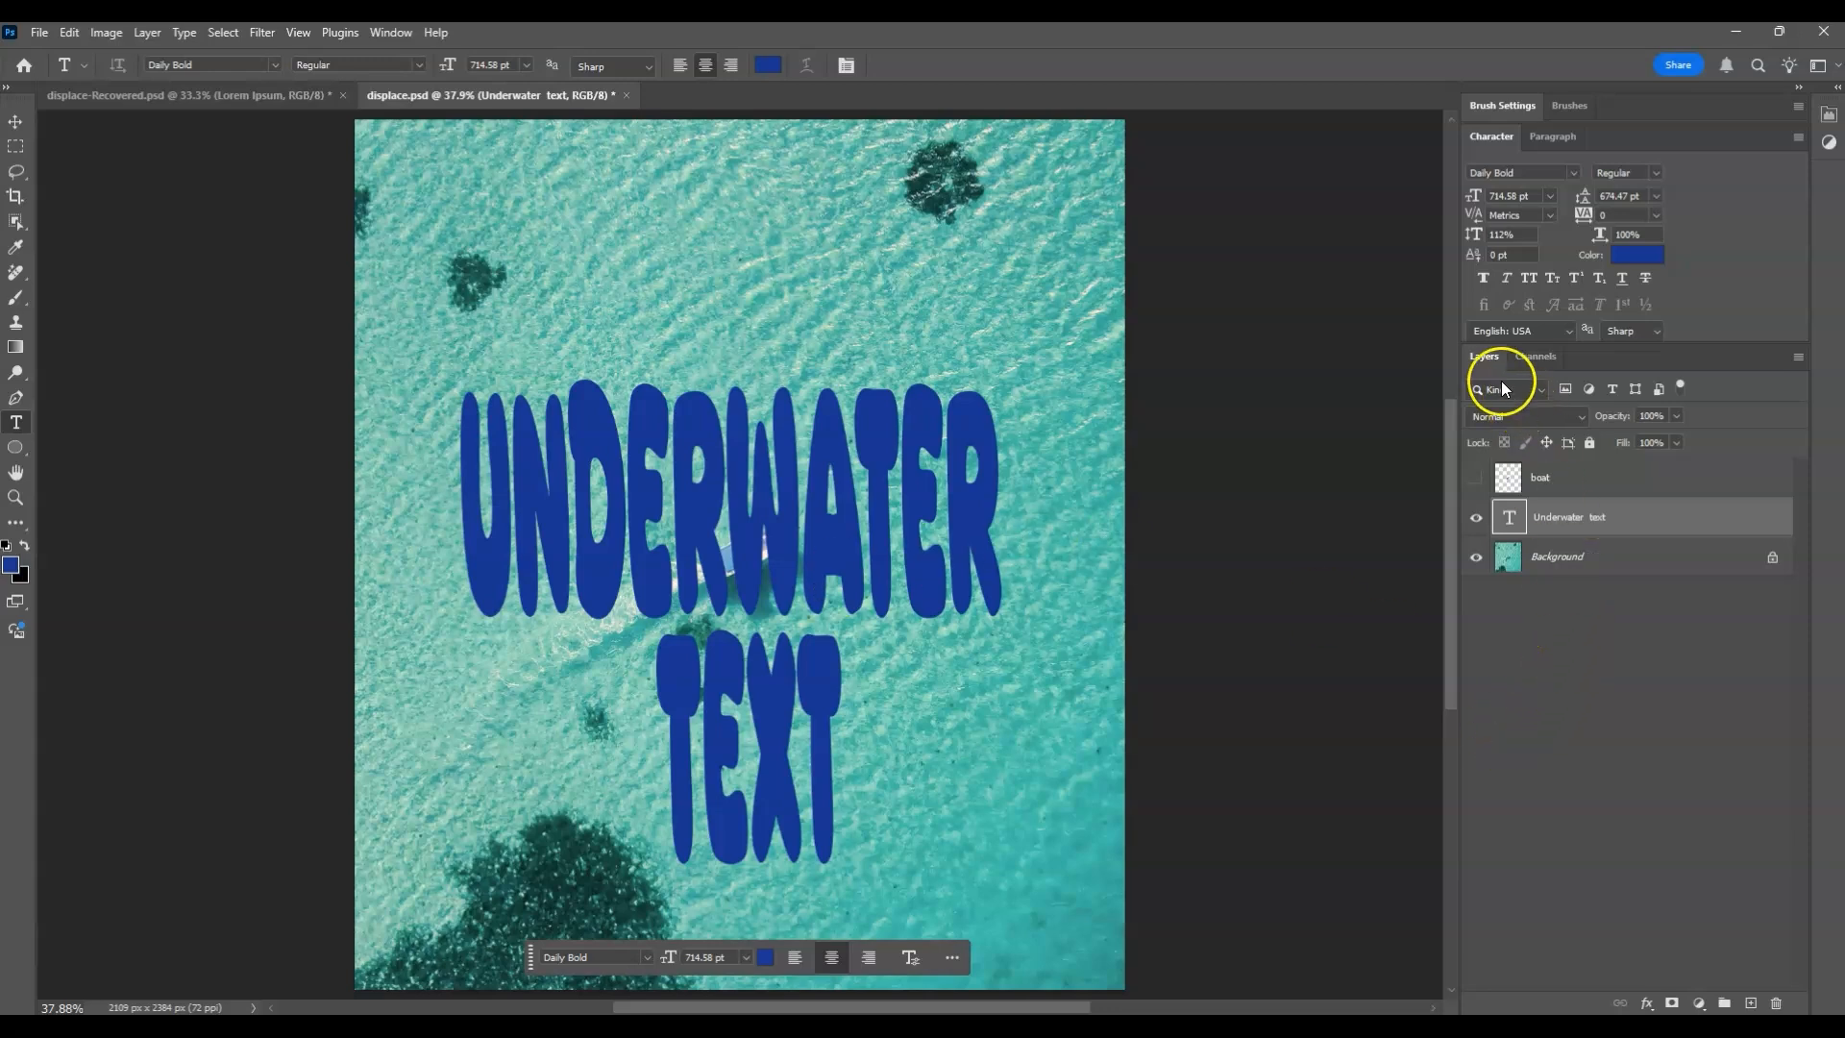
# Start the Displace filter on the Underwater text layer, converting the layer to a smart object.
pyautogui.click(1592, 525)
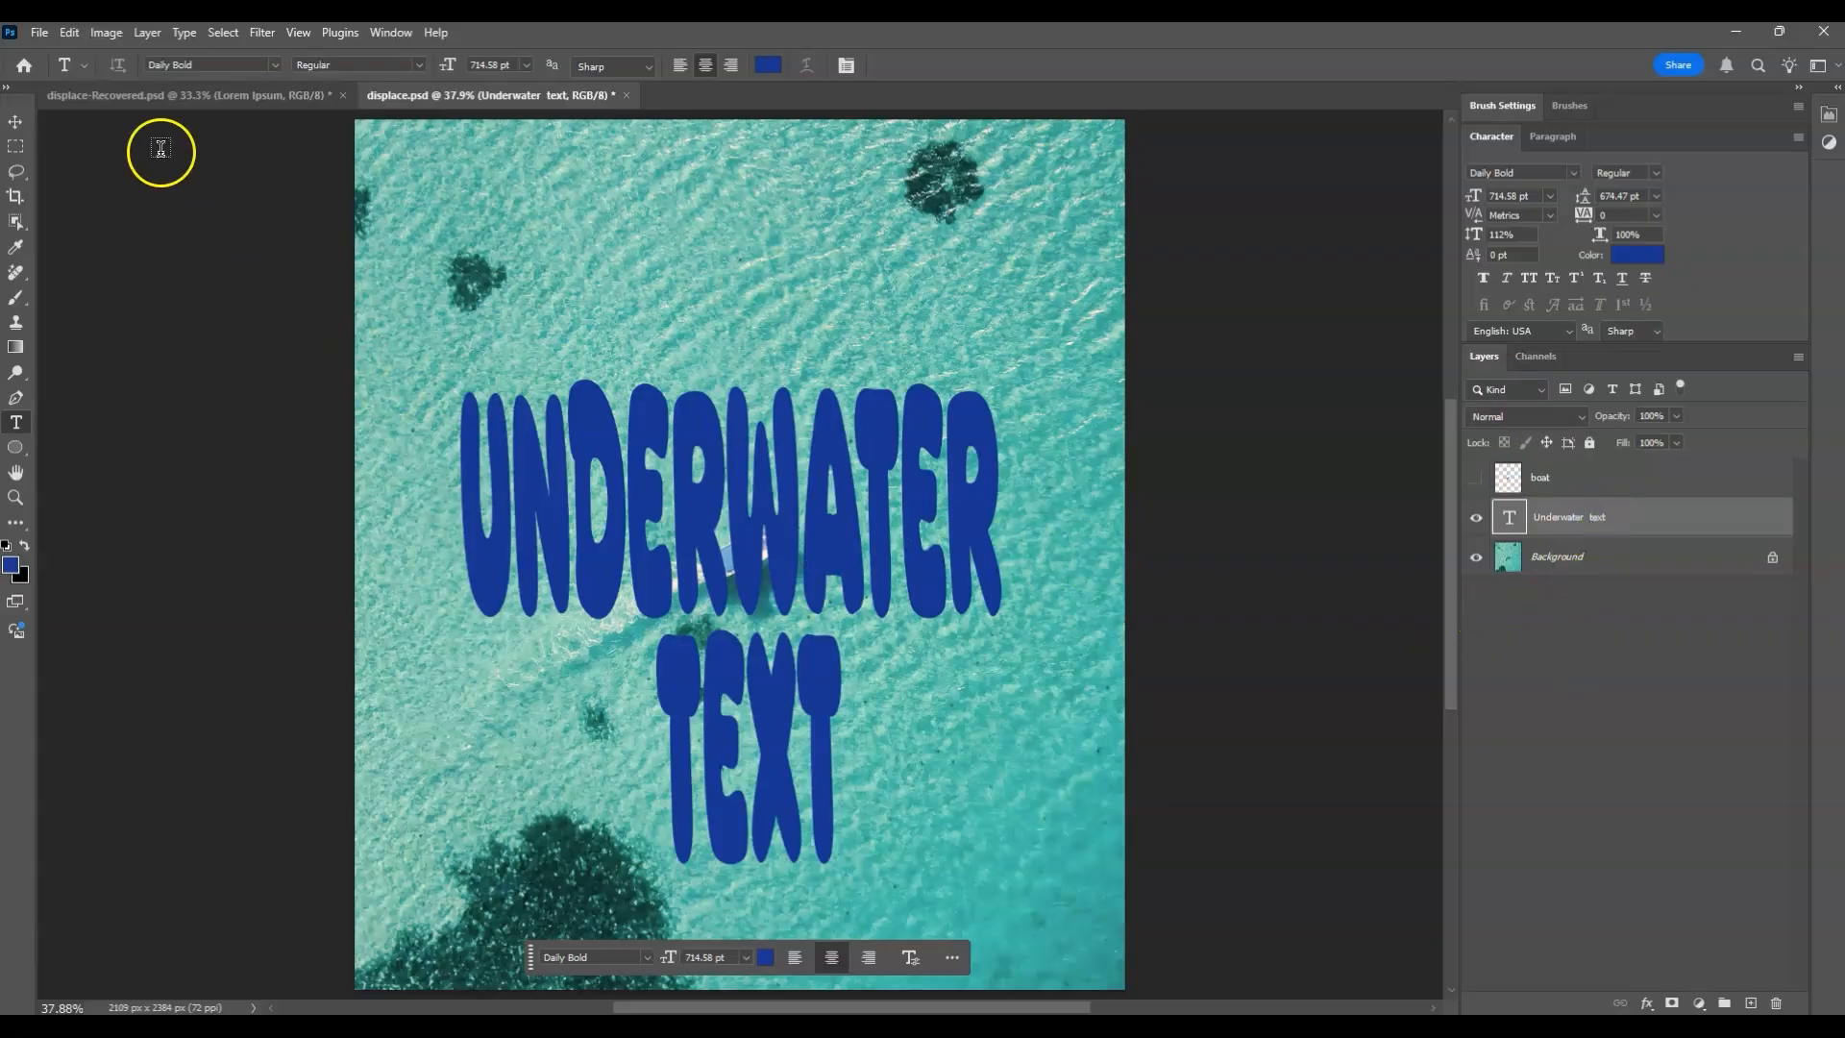
pyautogui.click(263, 35)
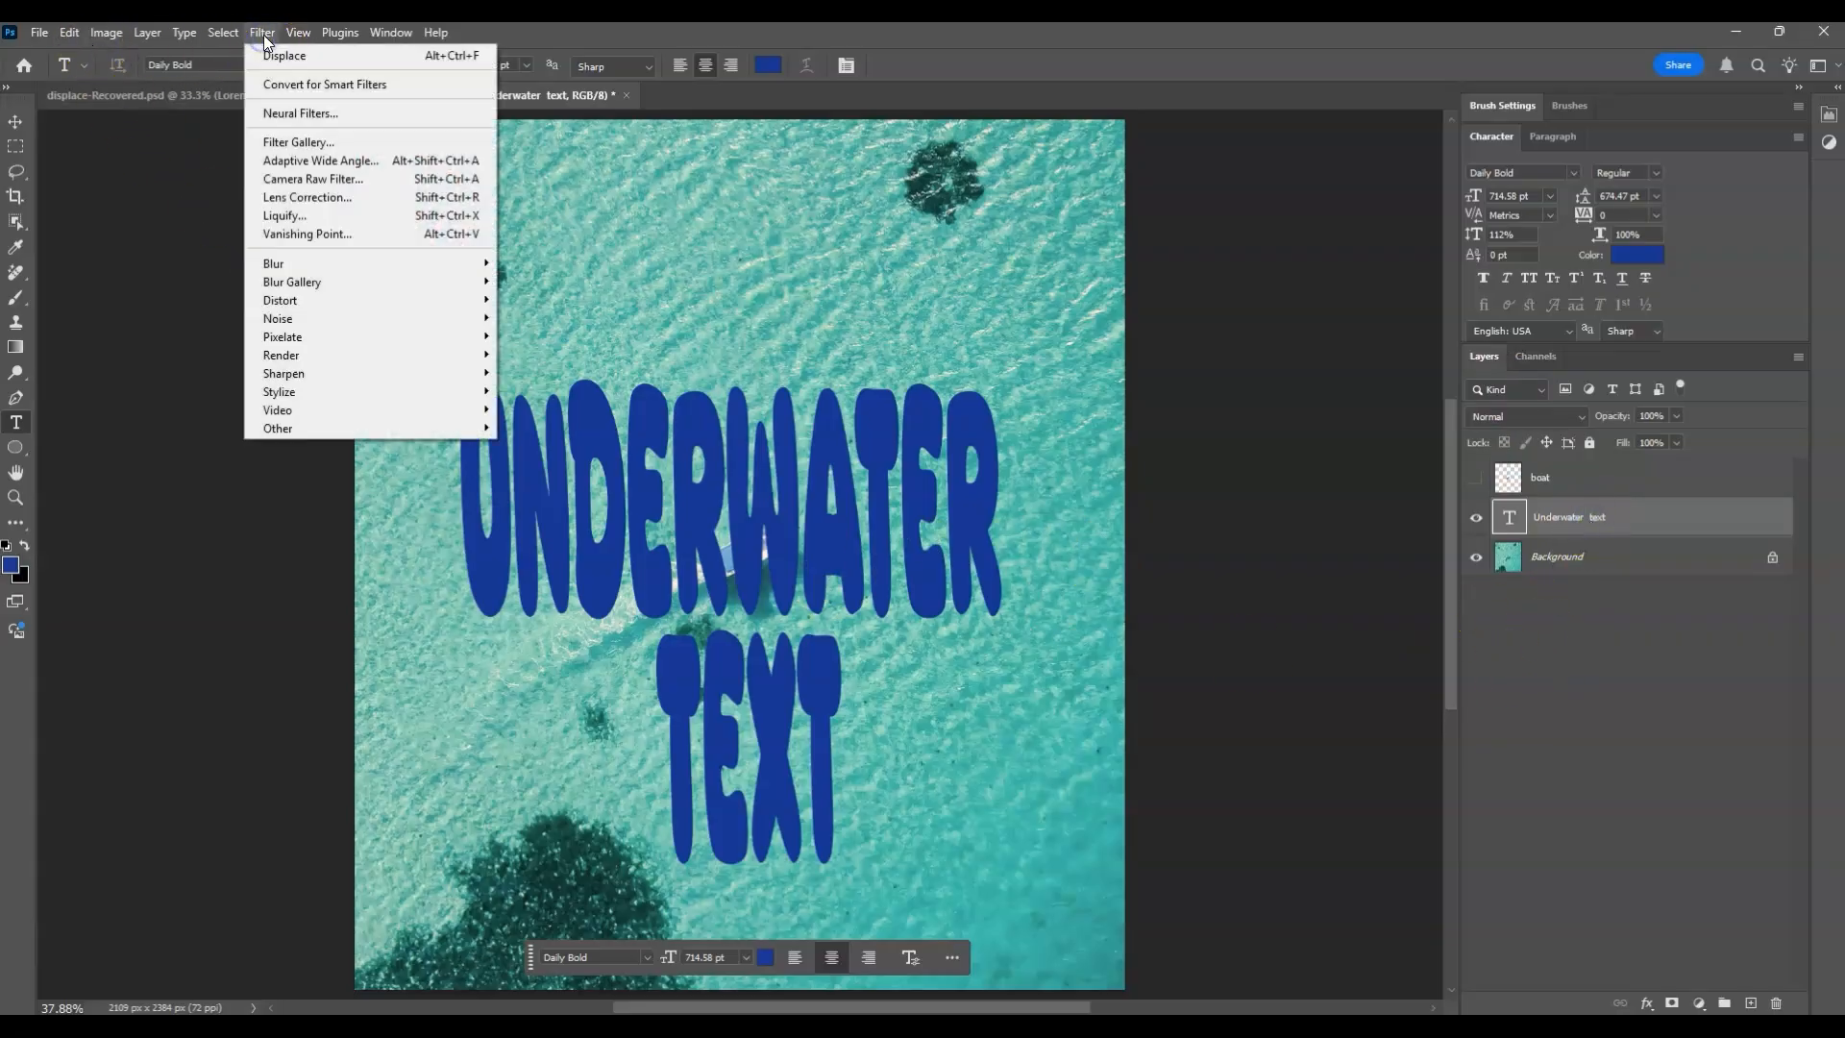
pyautogui.click(326, 311)
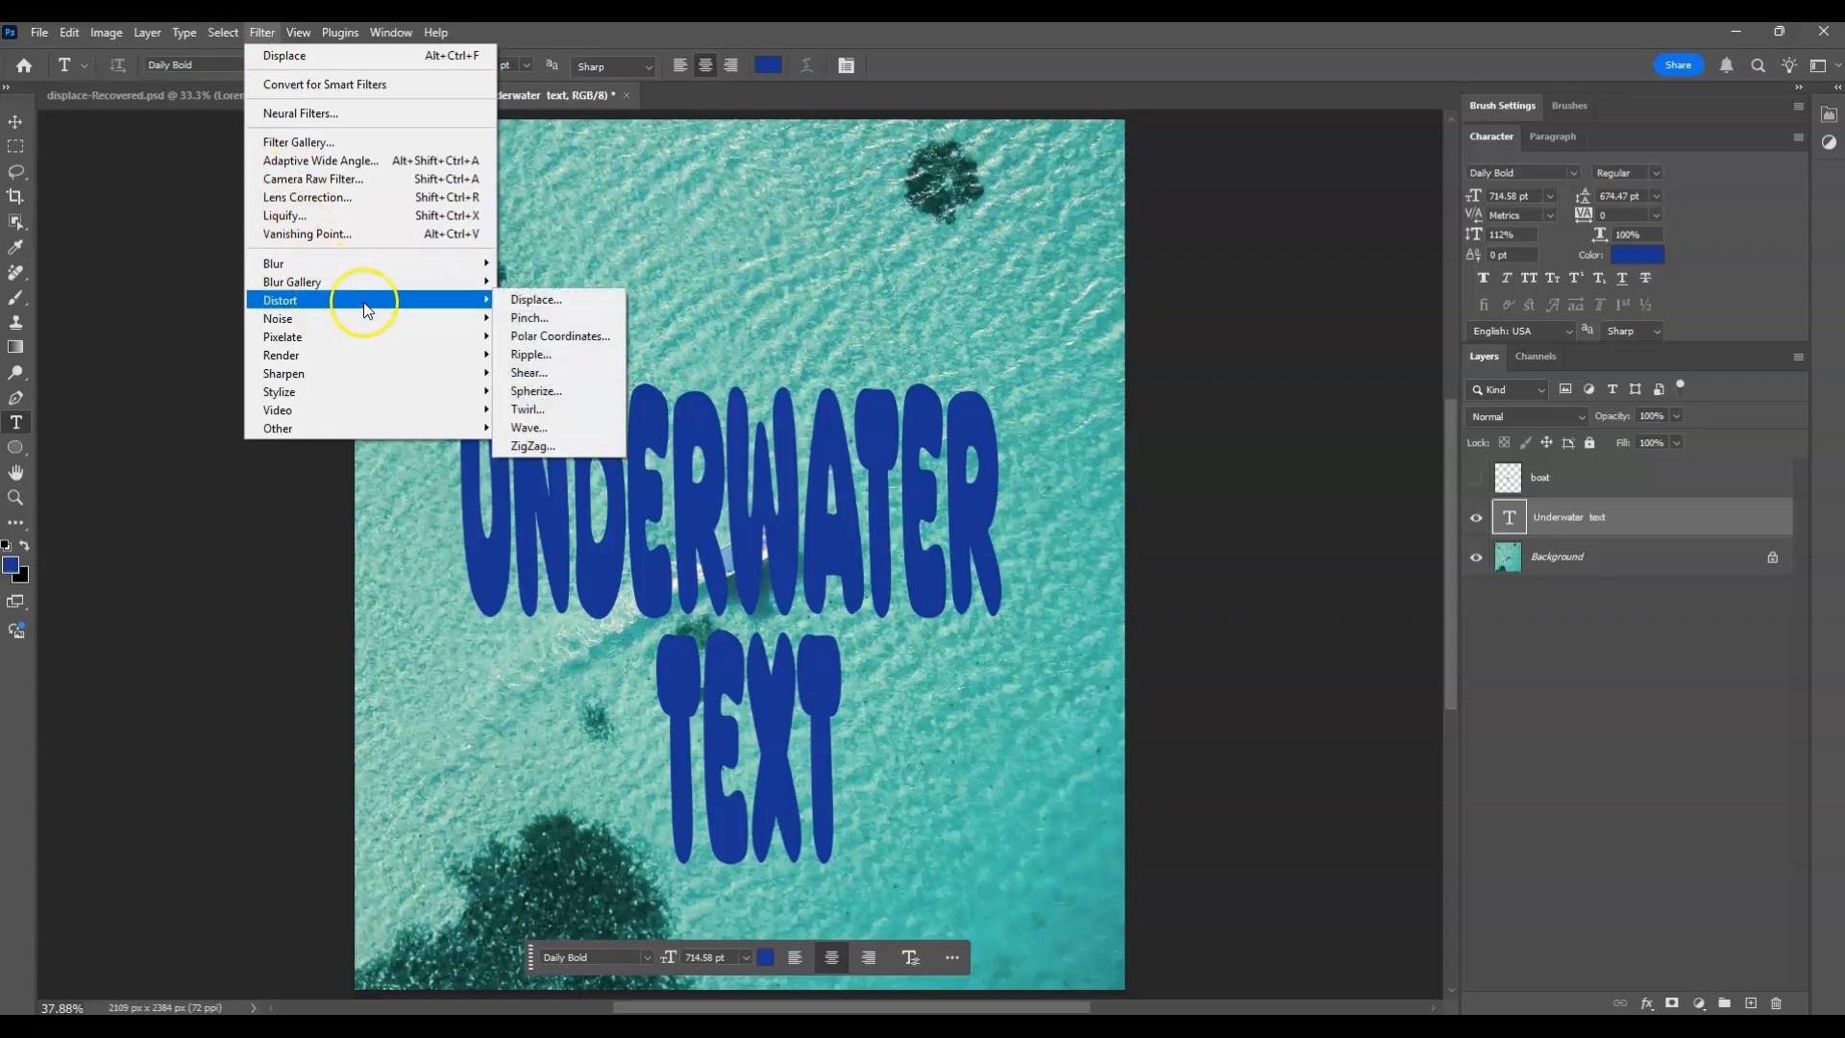
pyautogui.click(534, 301)
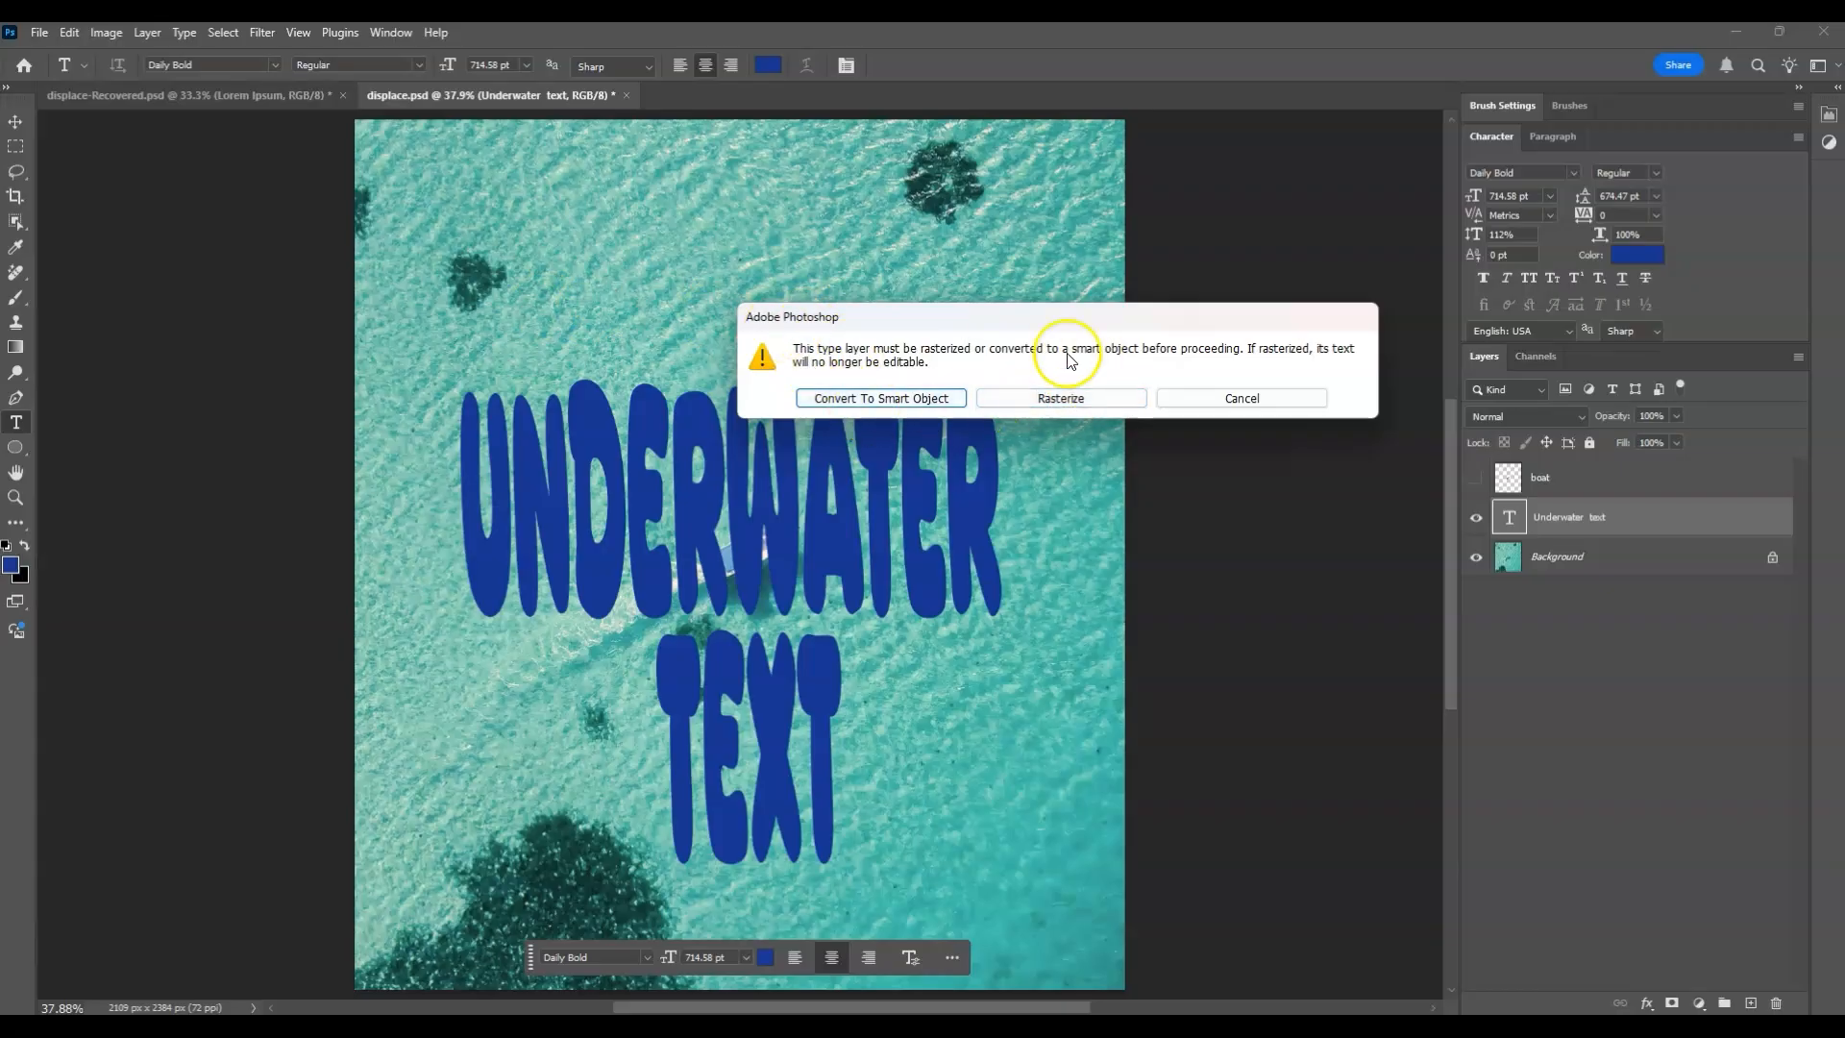
pyautogui.click(918, 398)
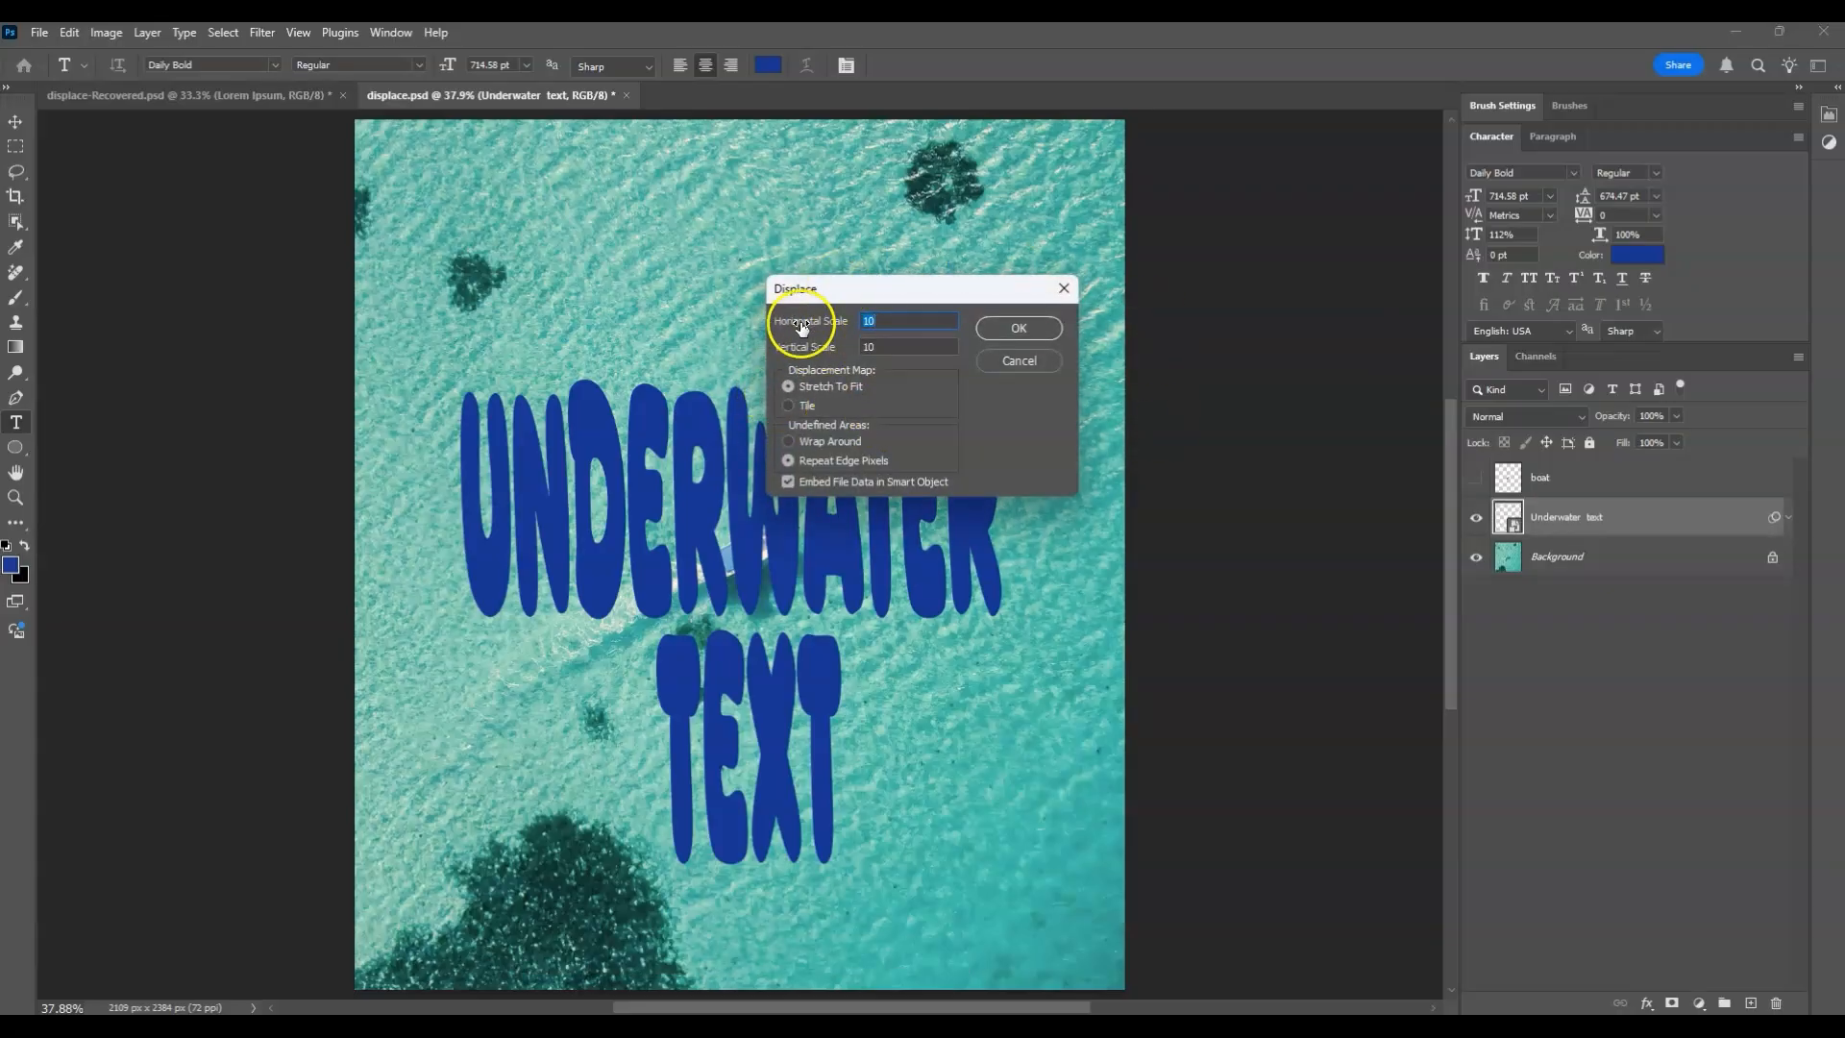
# Displace the text with horizontal and vertical scale 20, using the displace PSD file from Downloads as the displacement map.
pyautogui.write('2')
pyautogui.click(845, 354)
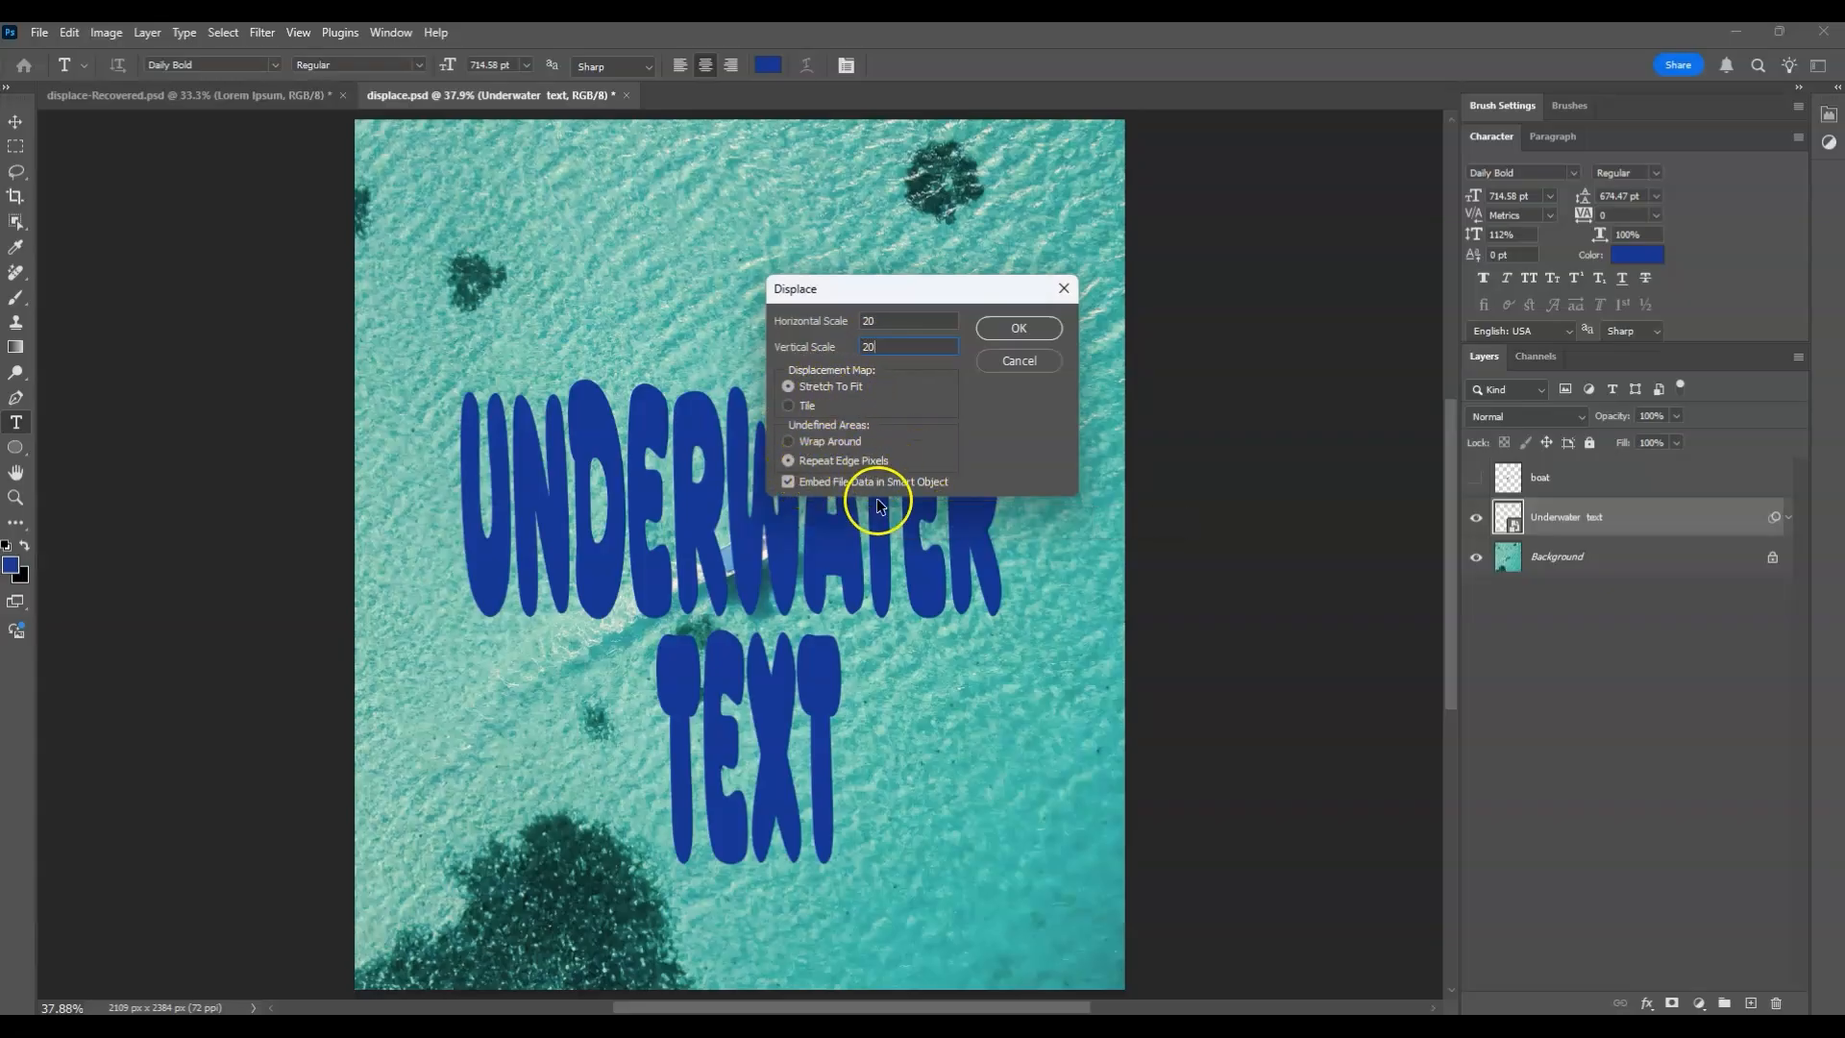
pyautogui.click(1024, 336)
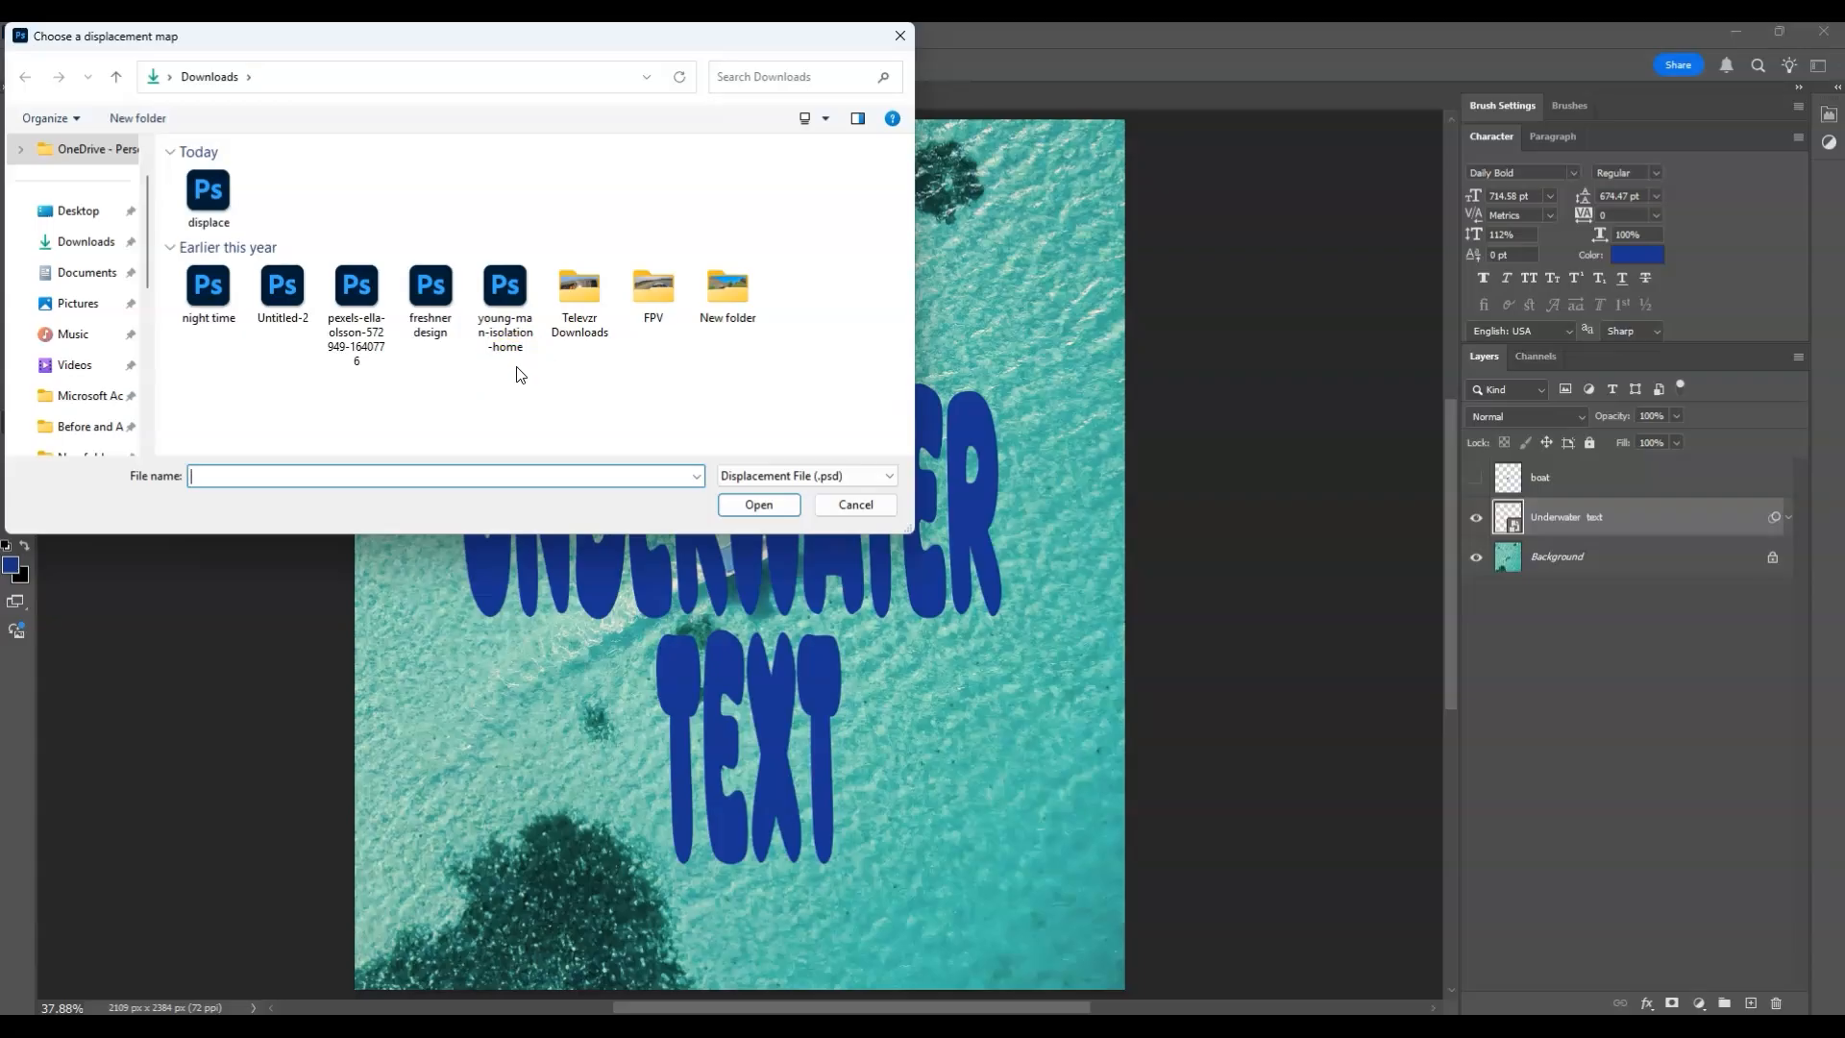
pyautogui.click(211, 204)
pyautogui.click(211, 204)
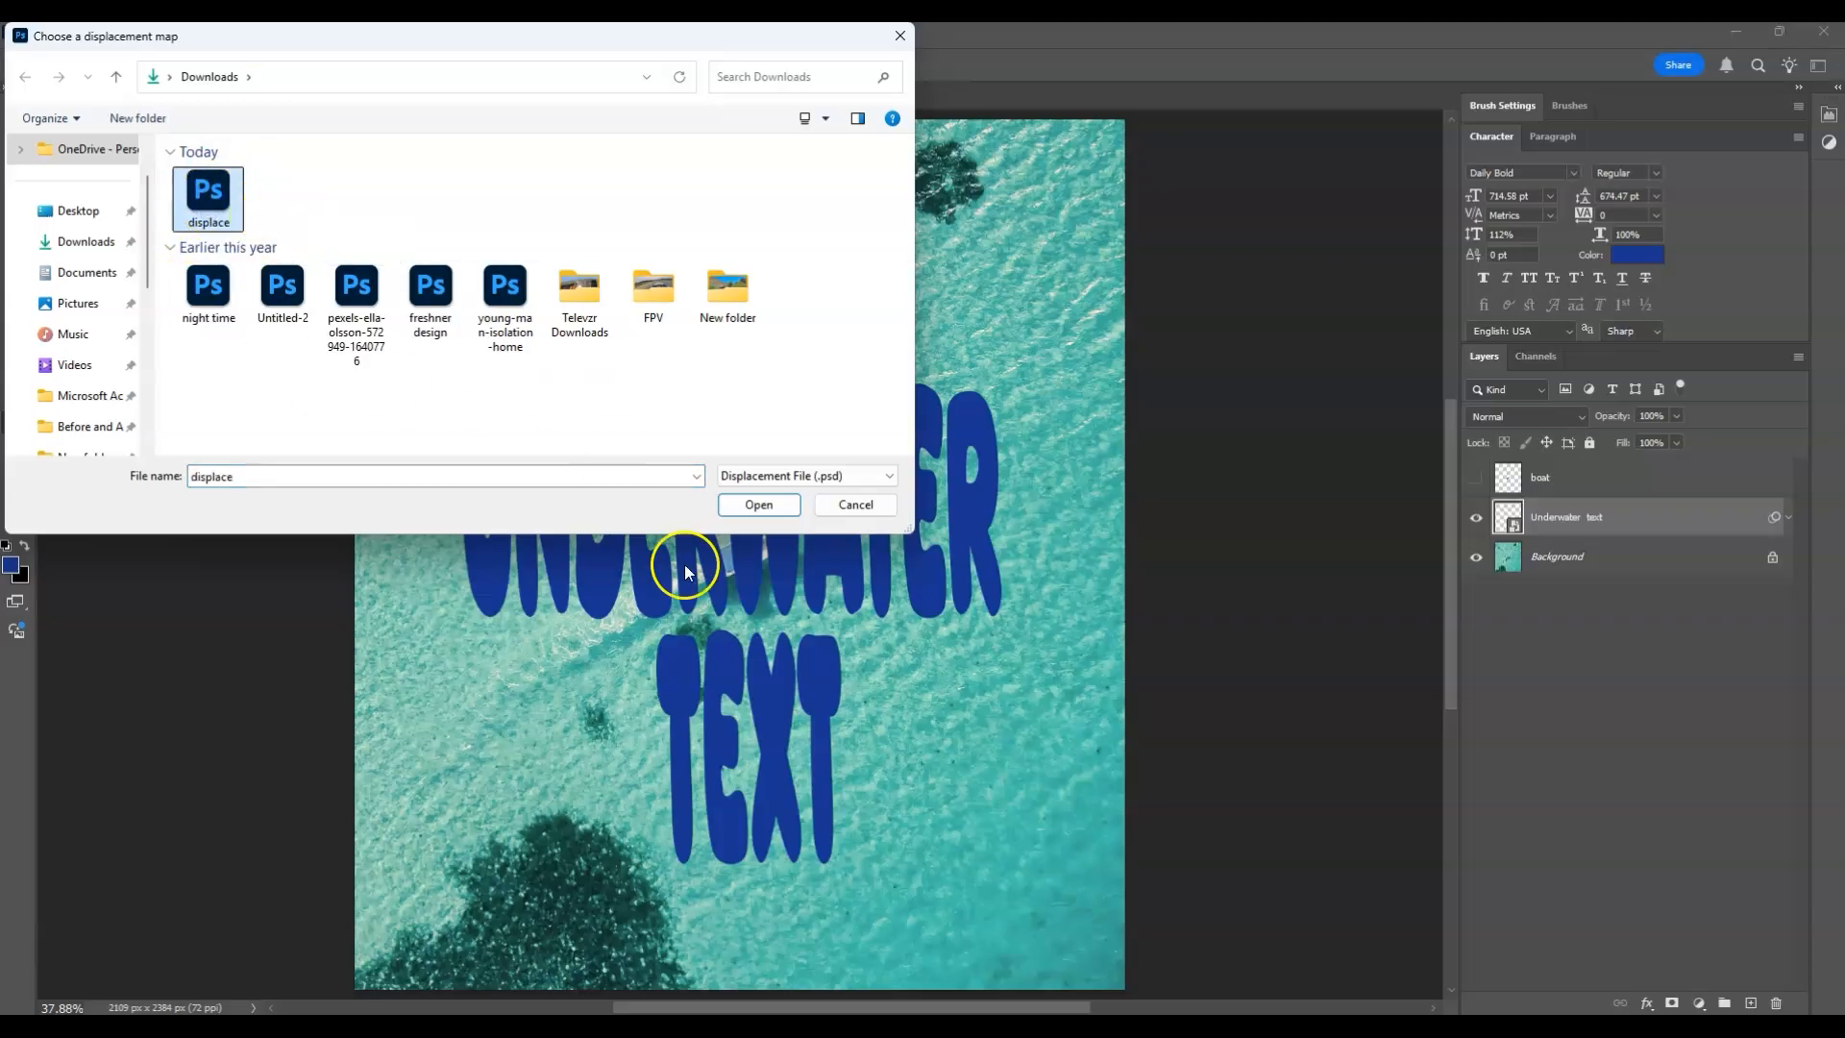
pyautogui.click(765, 508)
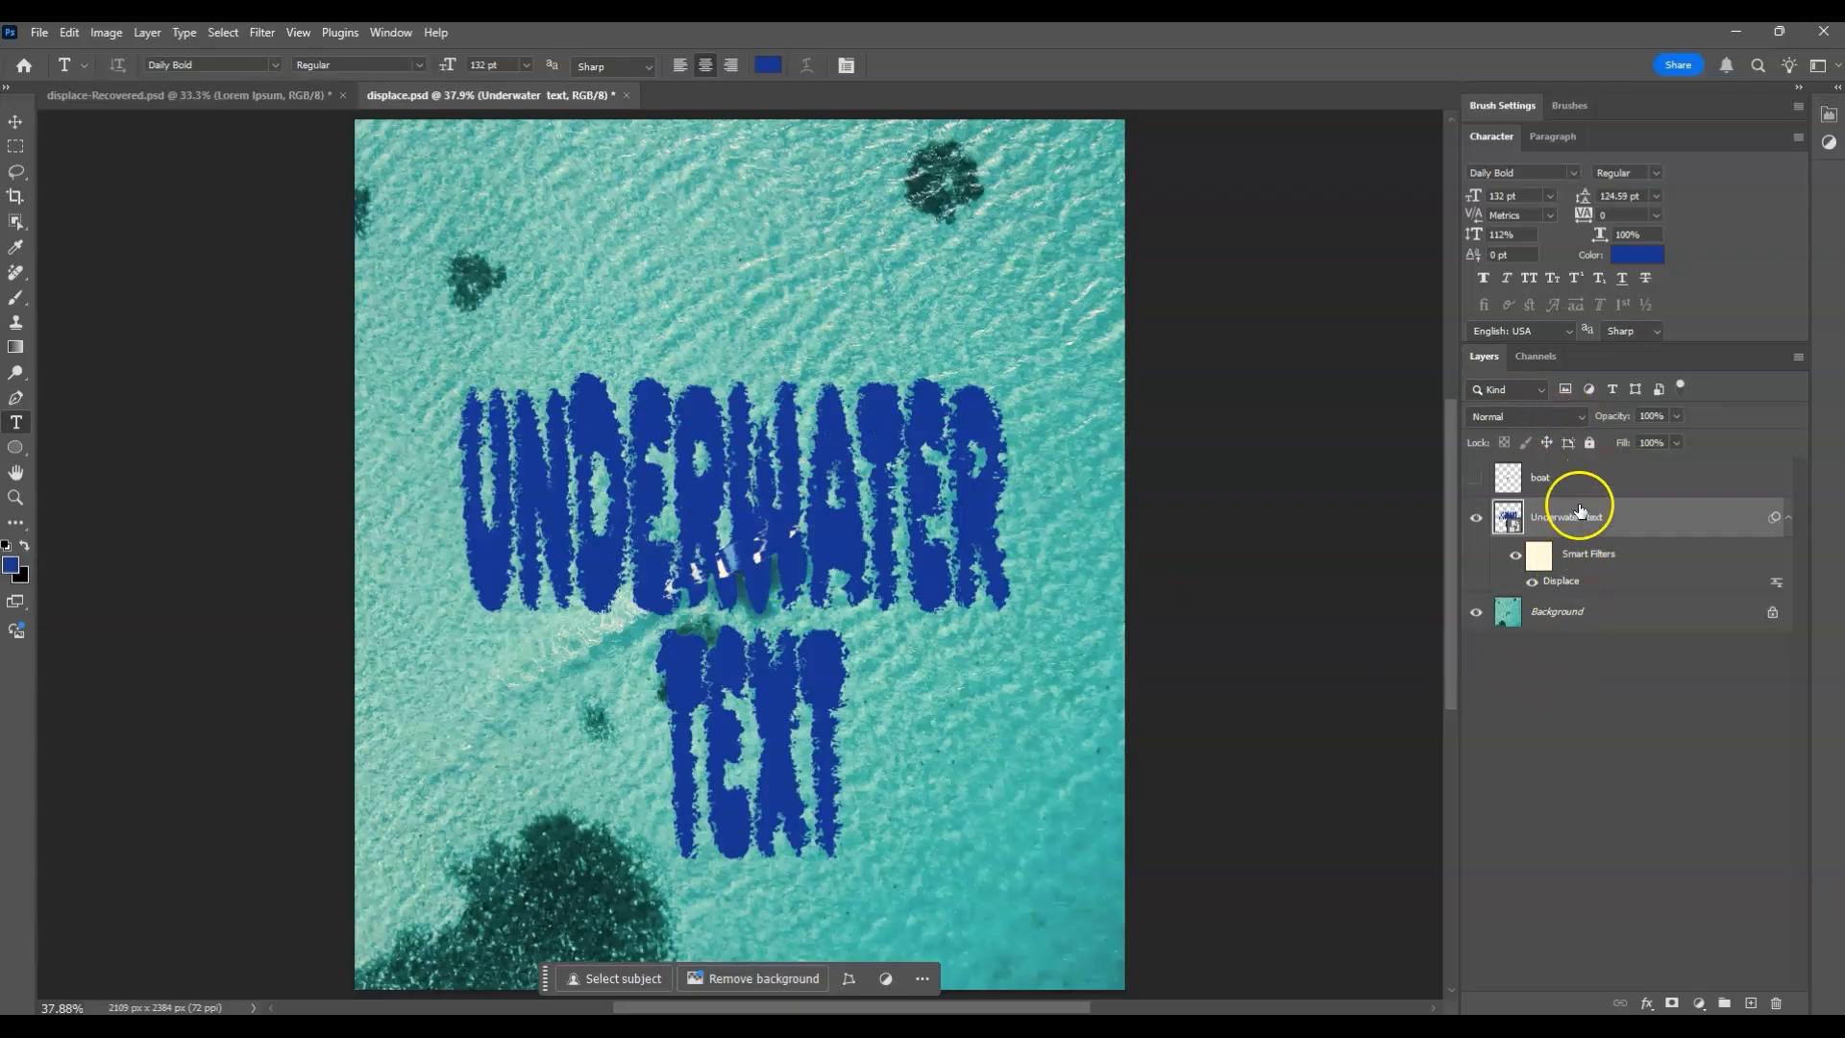
# Set the displaced text layer's blend mode to Soft Light and duplicate the layer.
pyautogui.click(1581, 421)
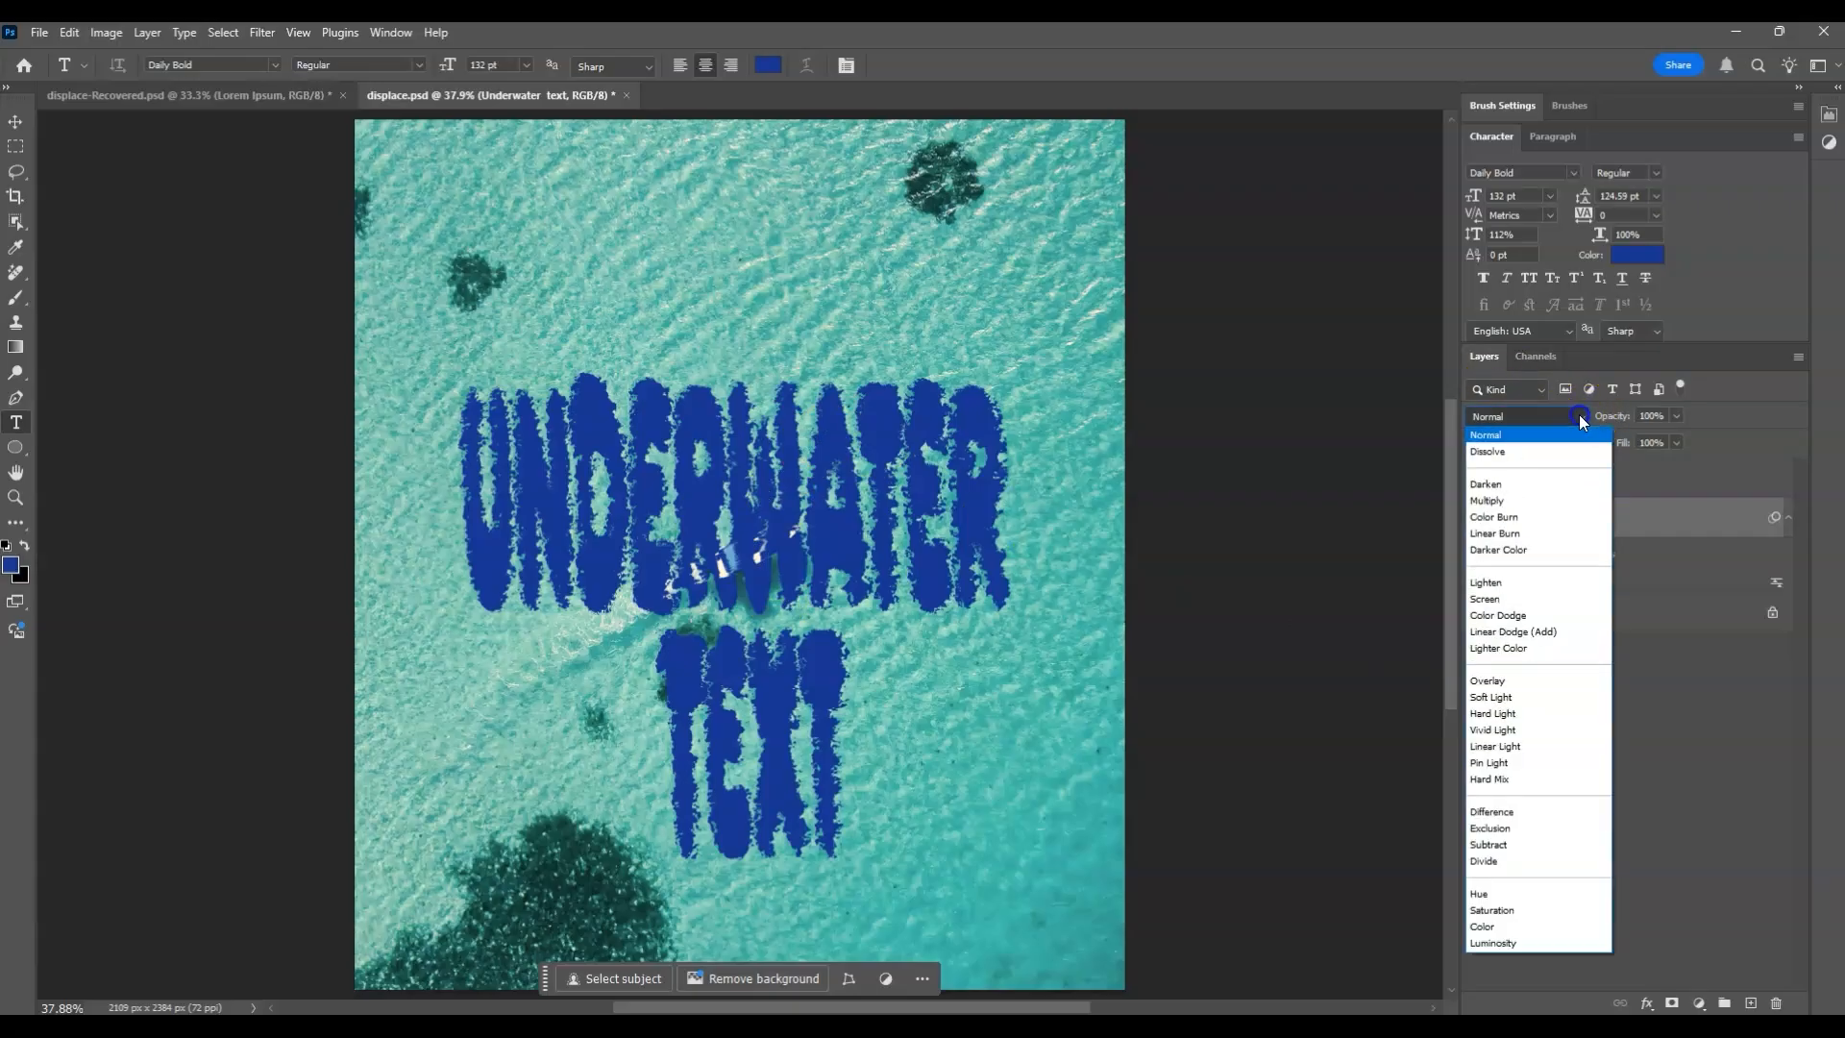
pyautogui.click(1525, 697)
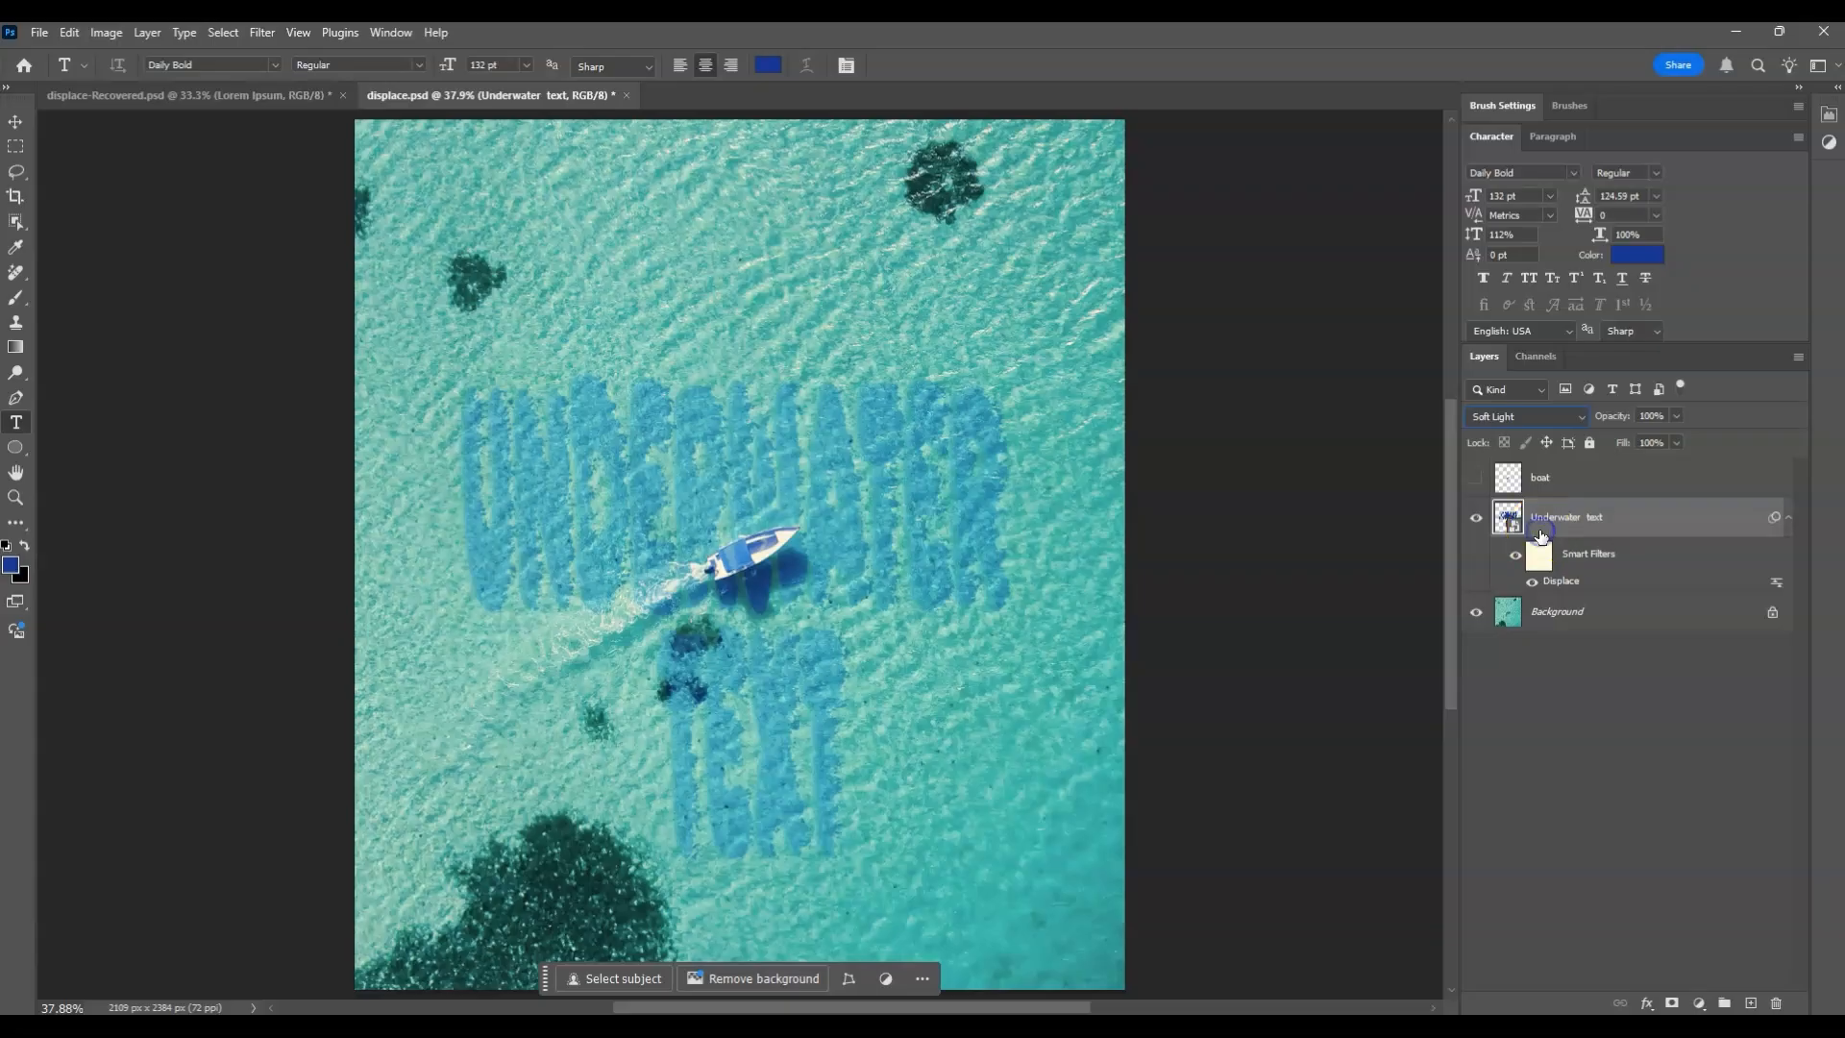
pyautogui.hotkey('ctrl', 'j')
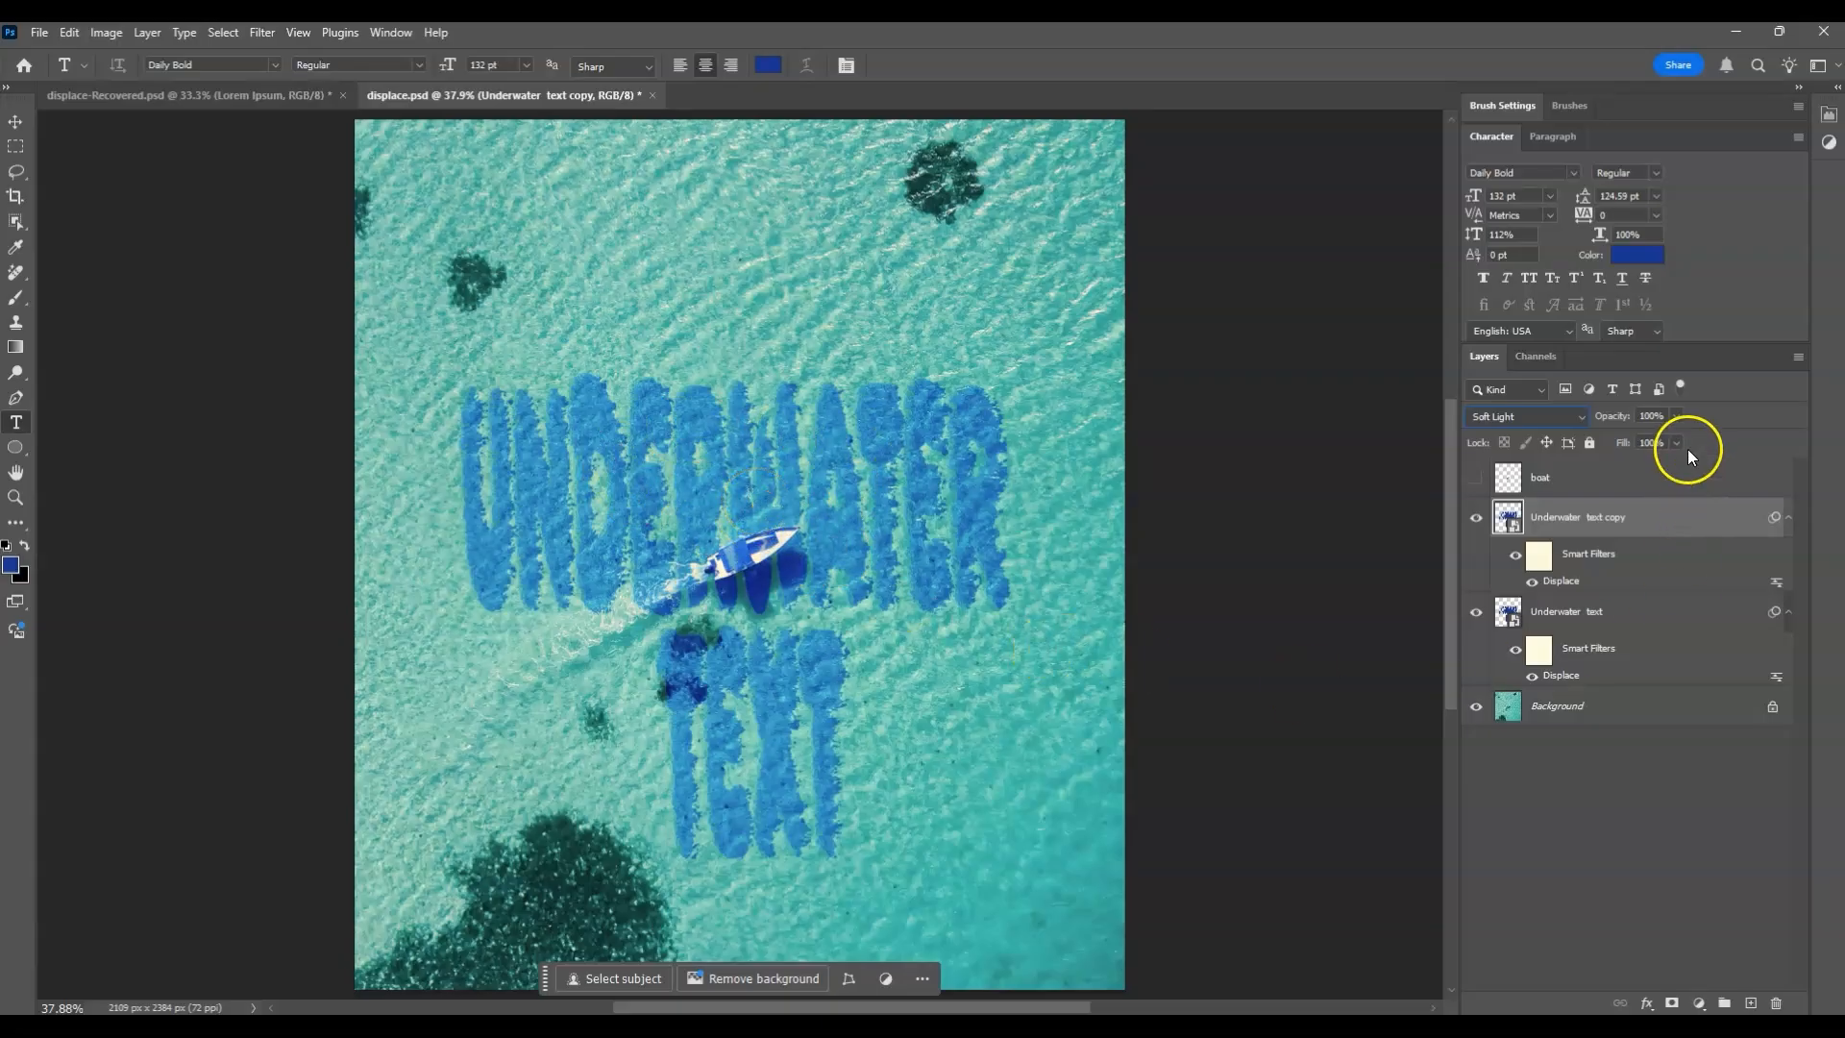
# Lower the duplicate text layer's opacity to 52% and make the boat layer visible again.
pyautogui.click(1676, 416)
pyautogui.moveTo(1655, 443); pyautogui.dragTo(1637, 441)
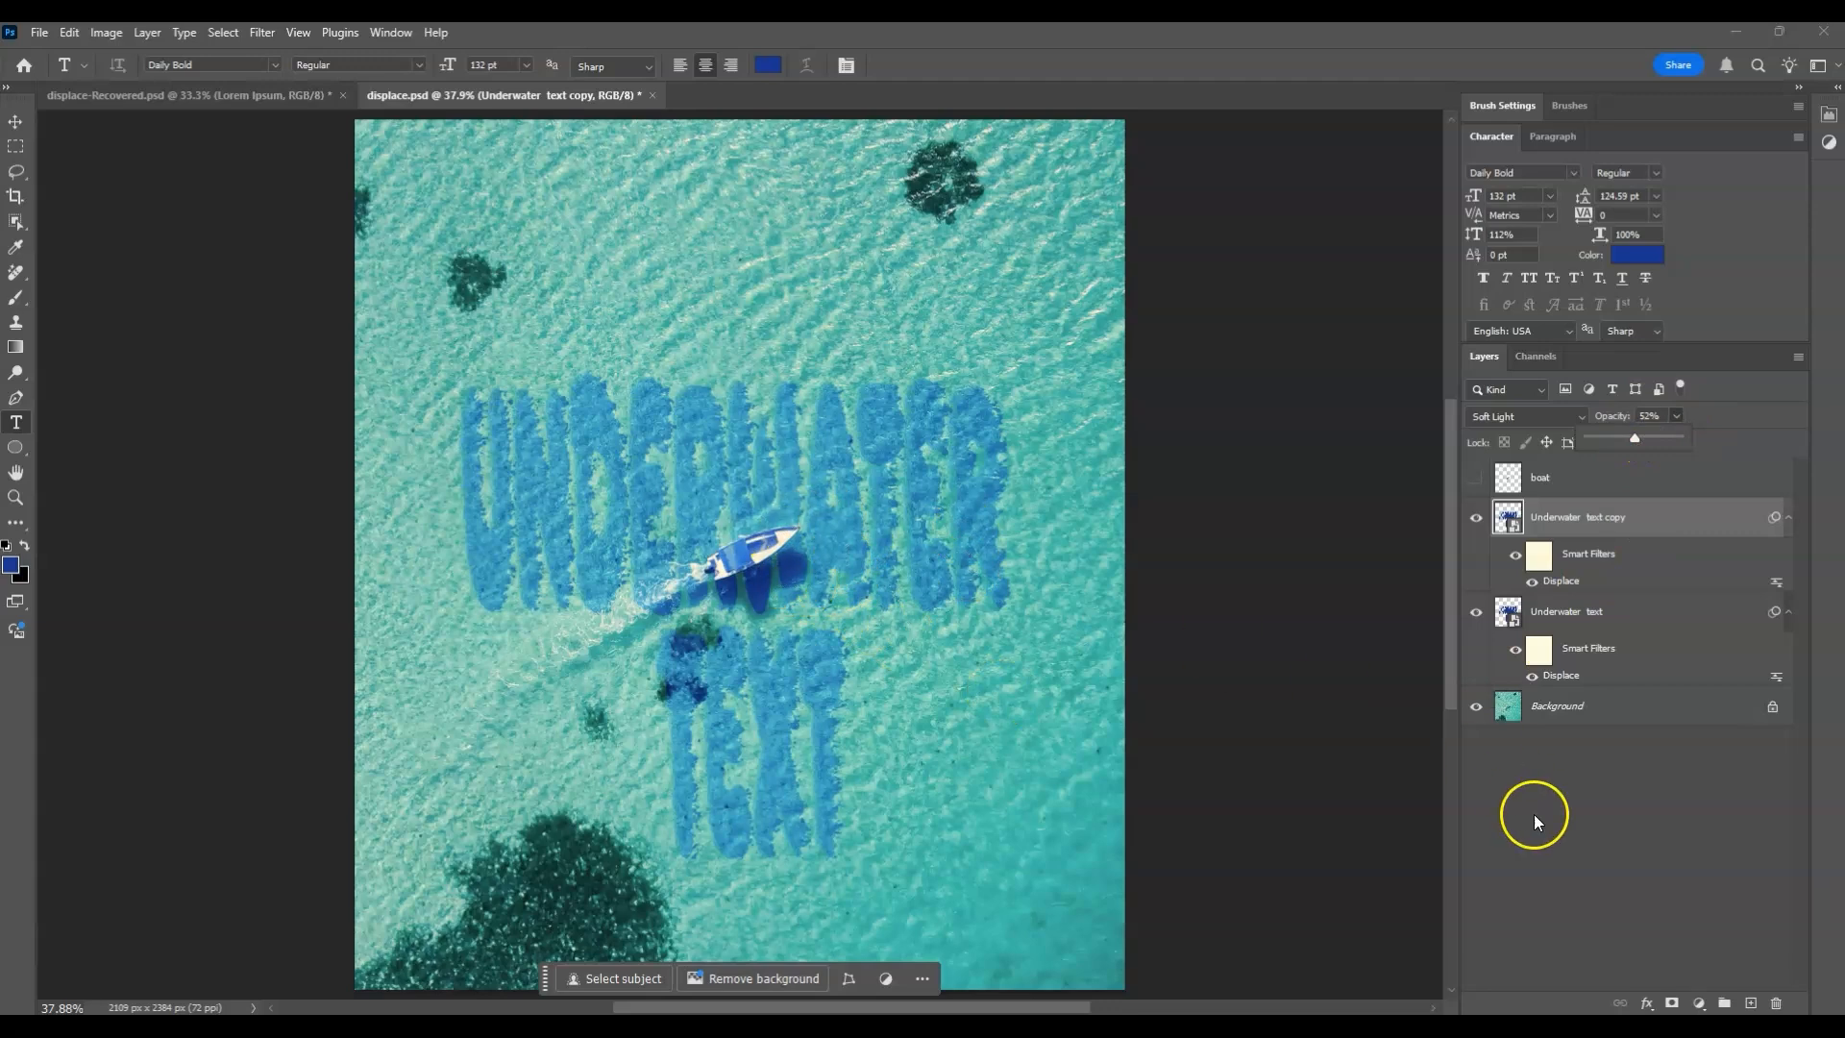
pyautogui.click(1594, 845)
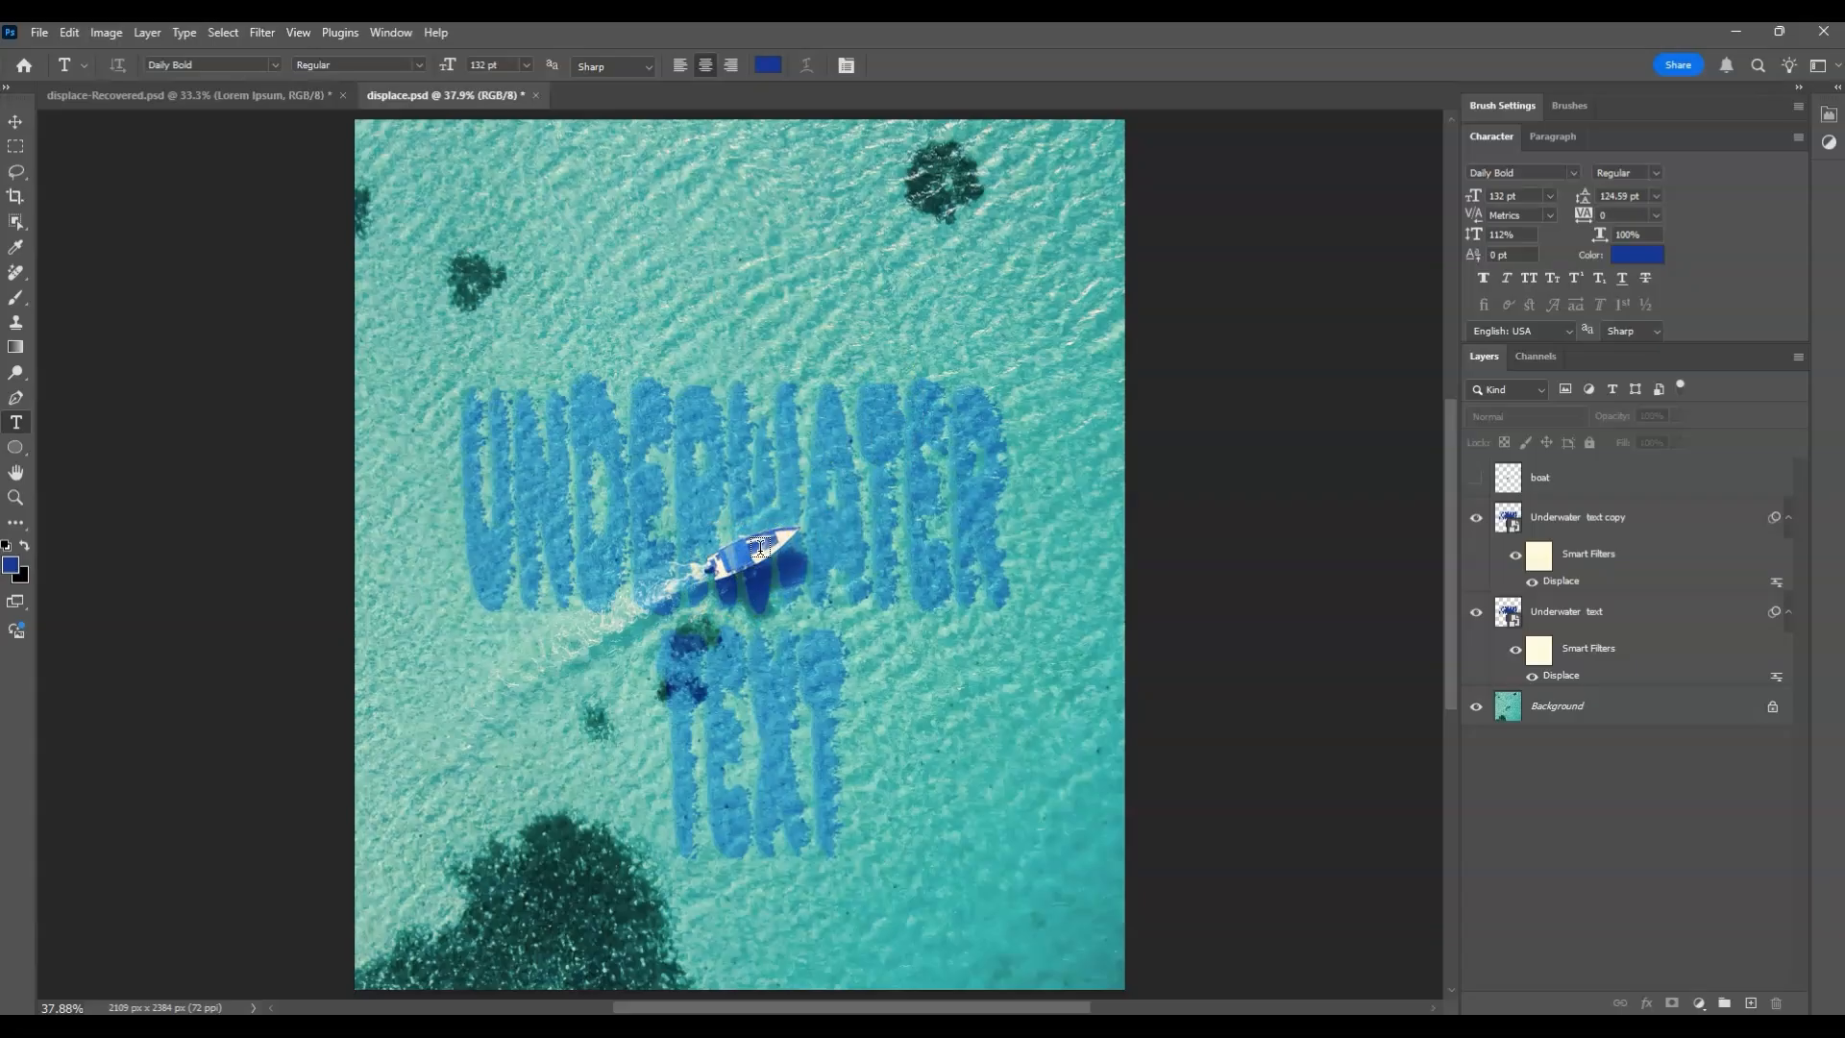
pyautogui.click(1478, 478)
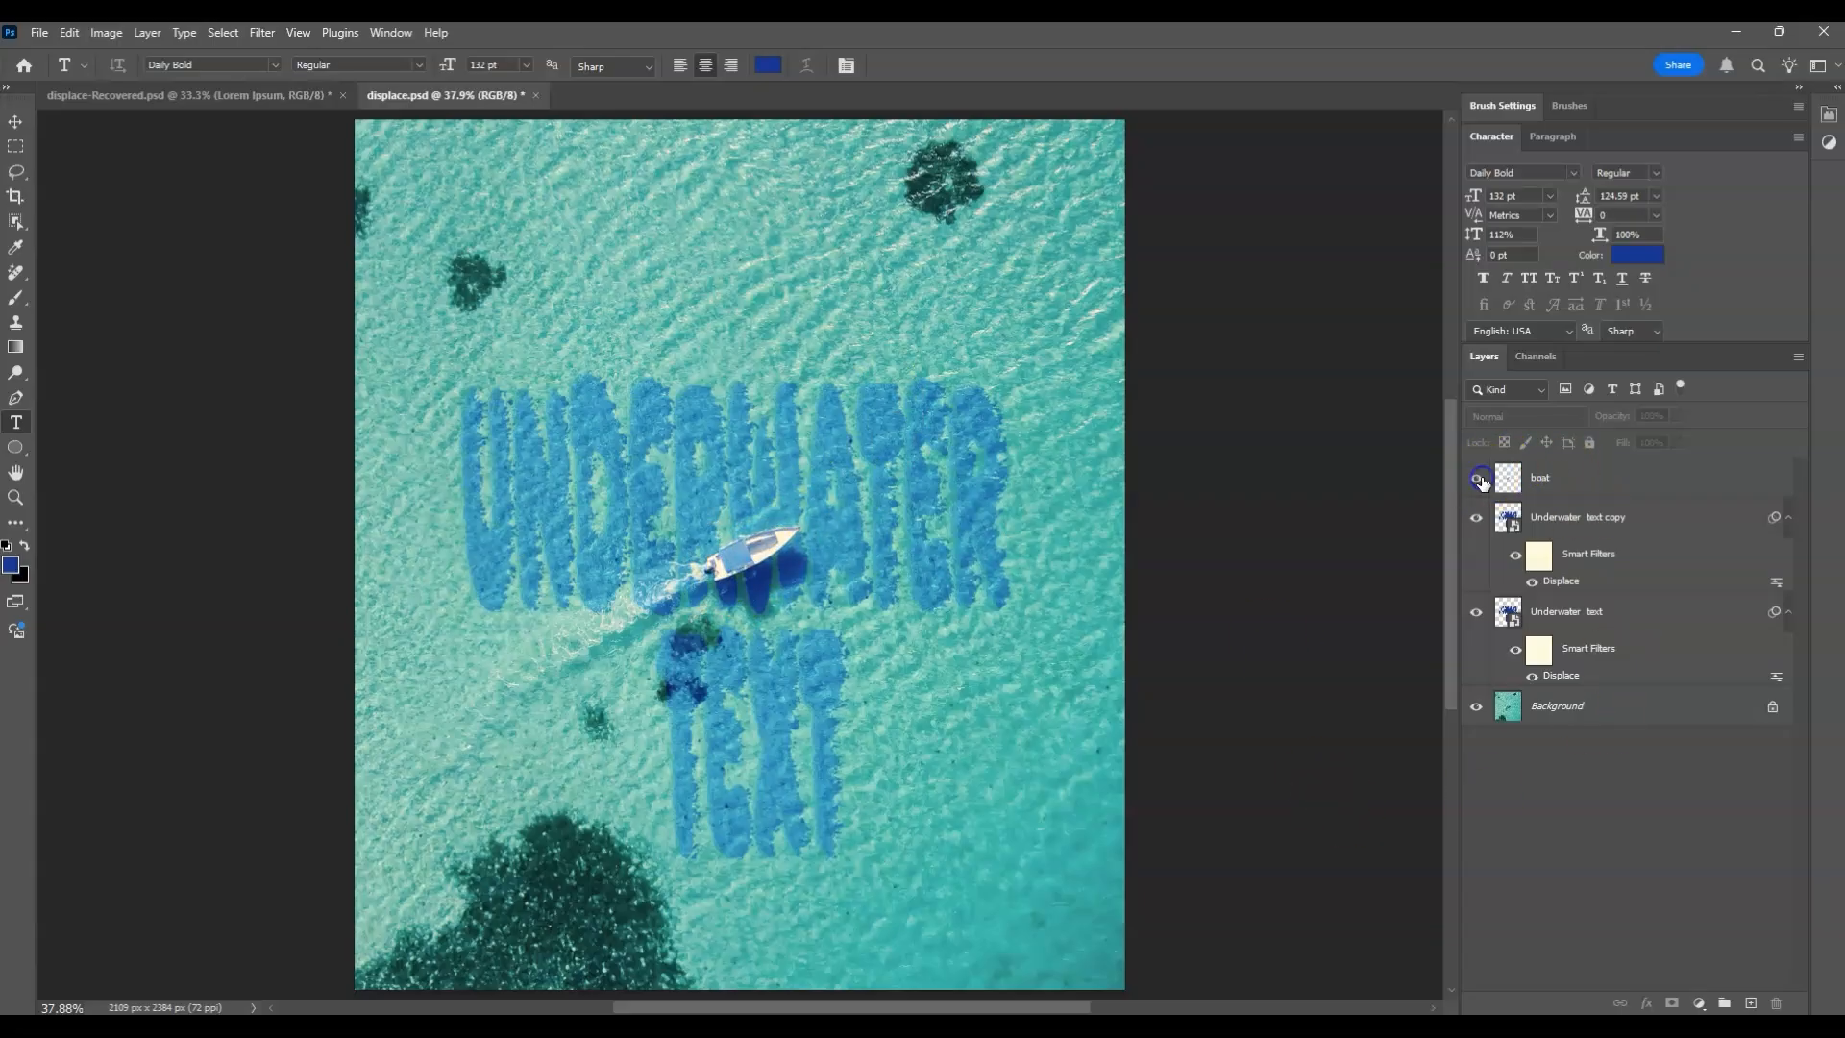
pyautogui.click(938, 513)
pyautogui.click(215, 774)
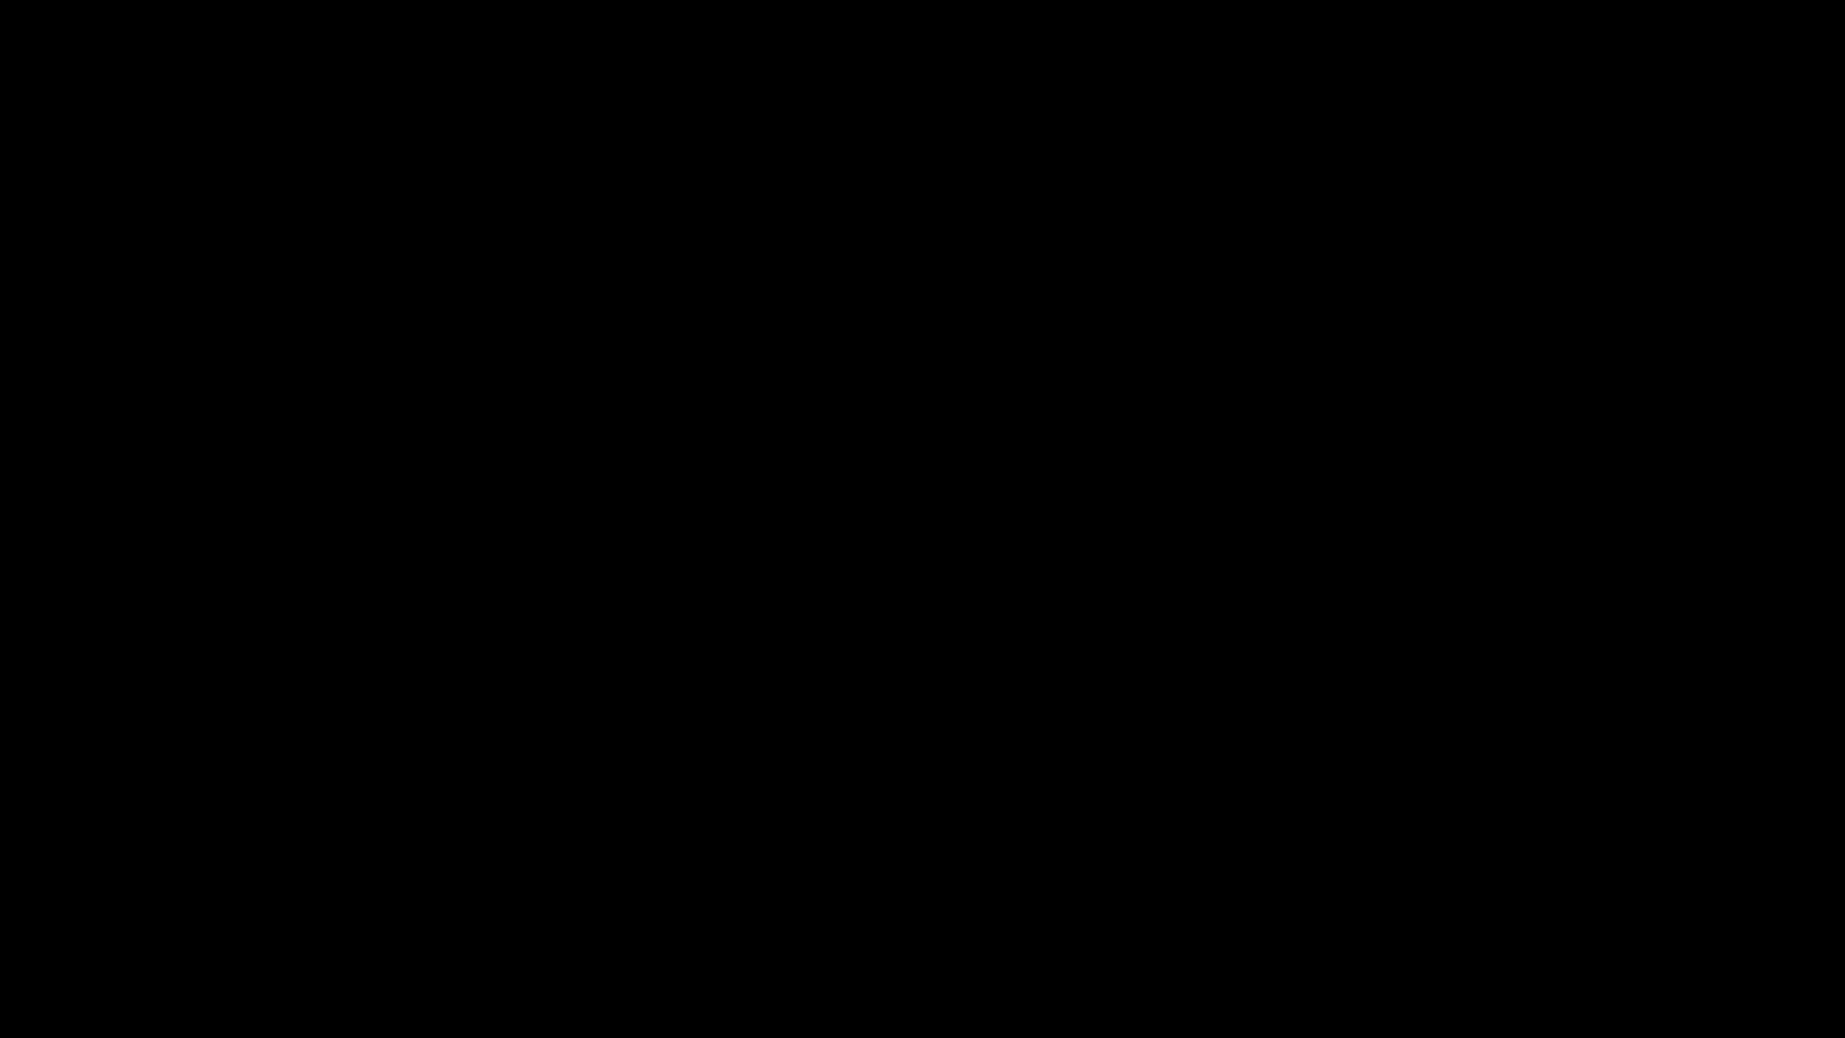